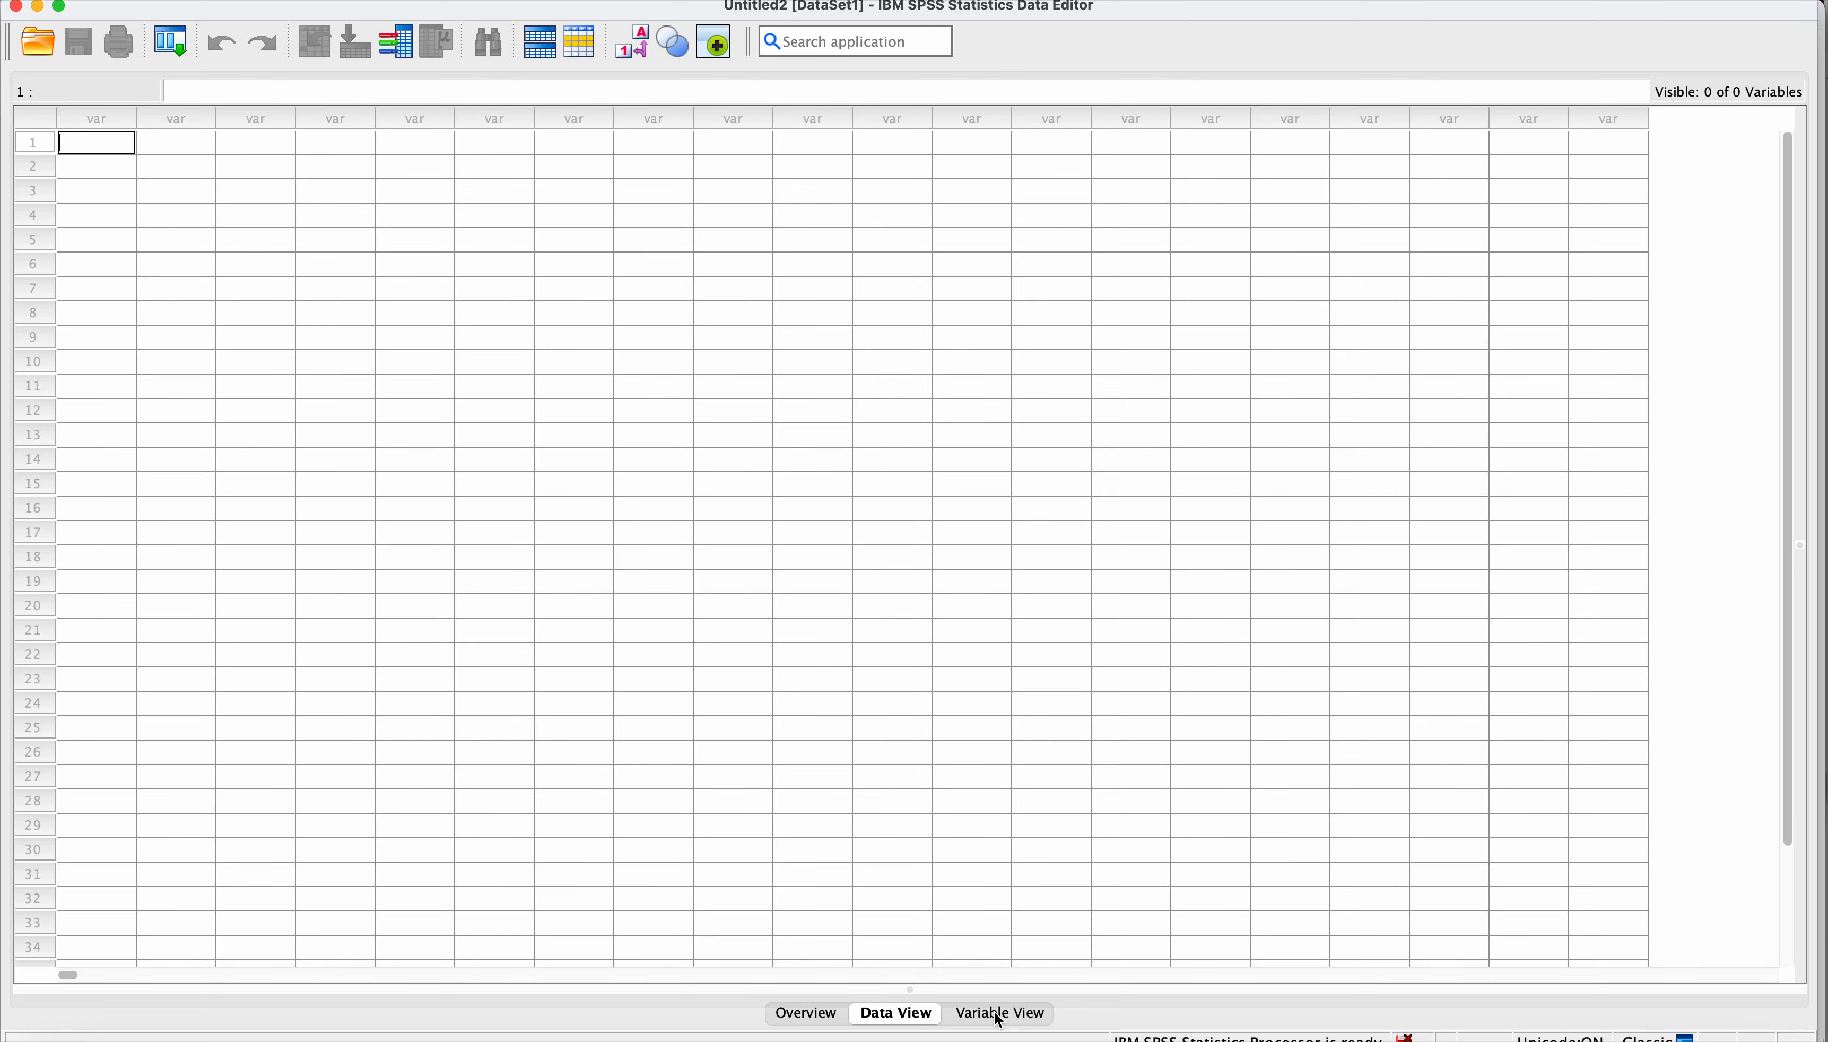
Define a first variable named Student_Hours_Studied in the variable definitions
{"action": "left_click", "coordinate": [1018, 1017]}
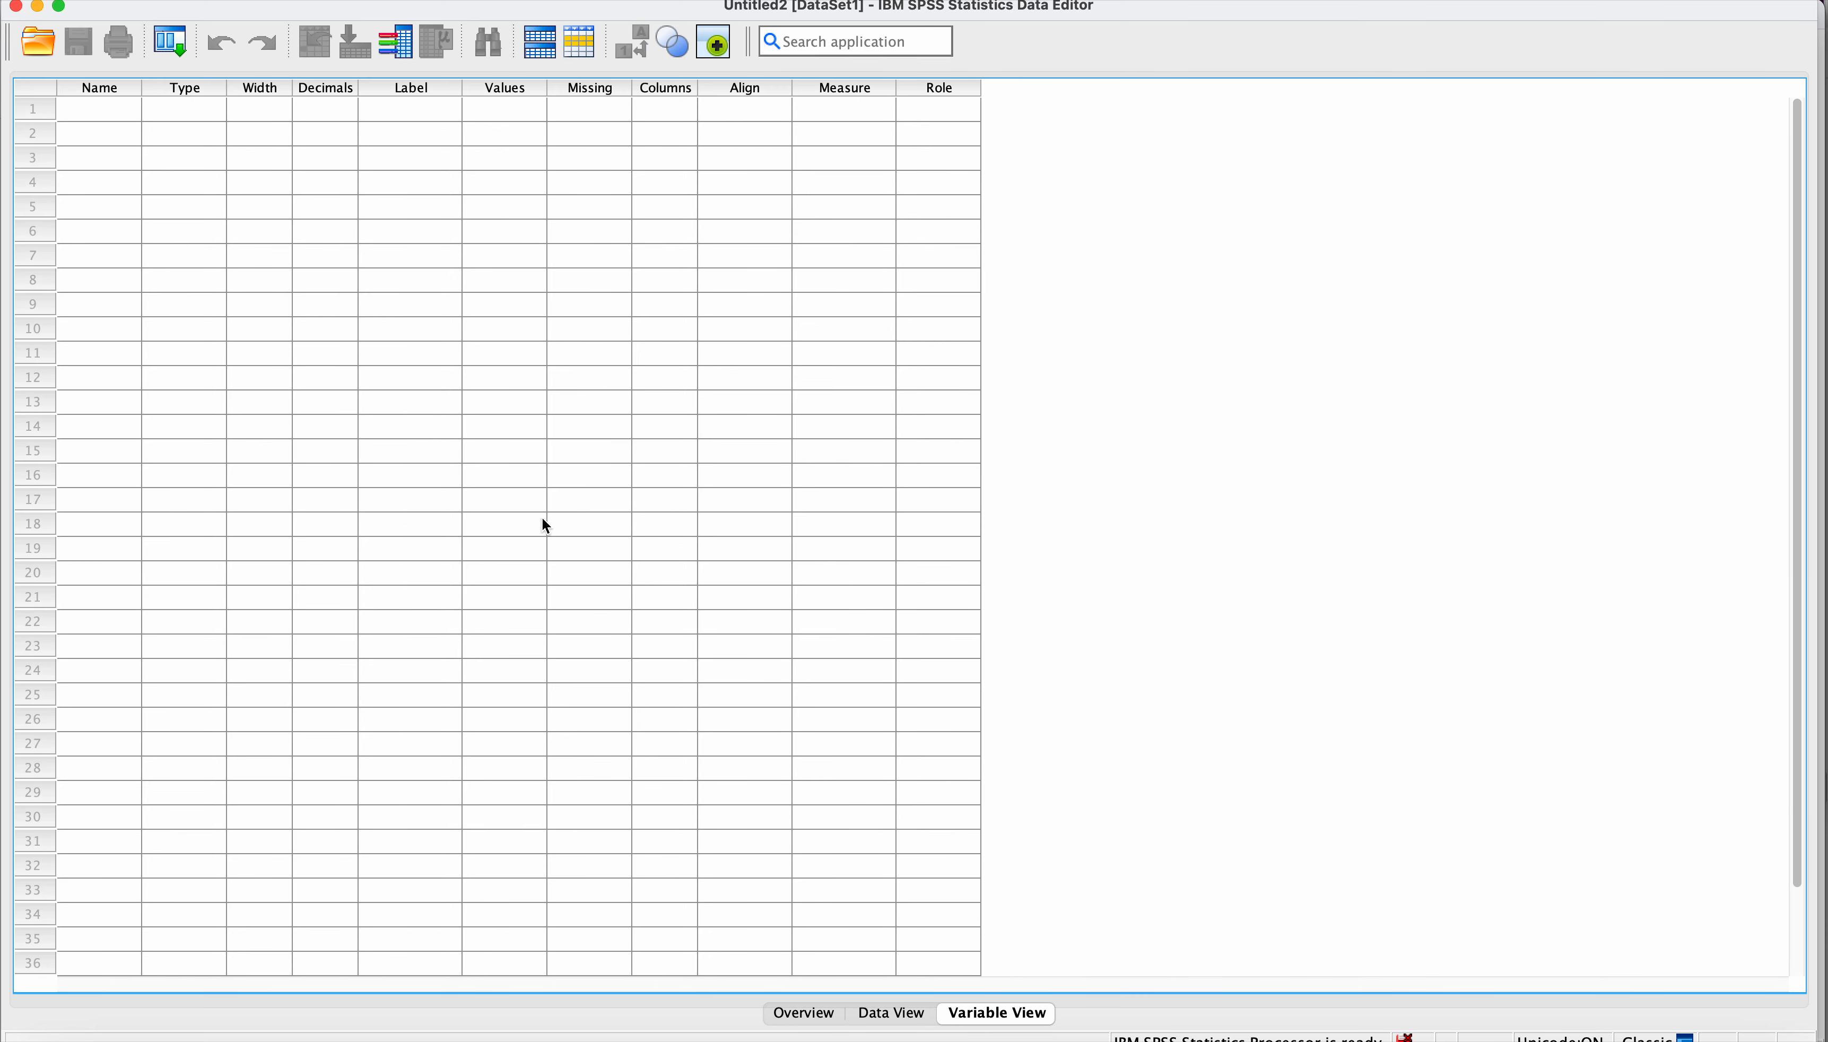
{"action": "left_click", "coordinate": [102, 116]}
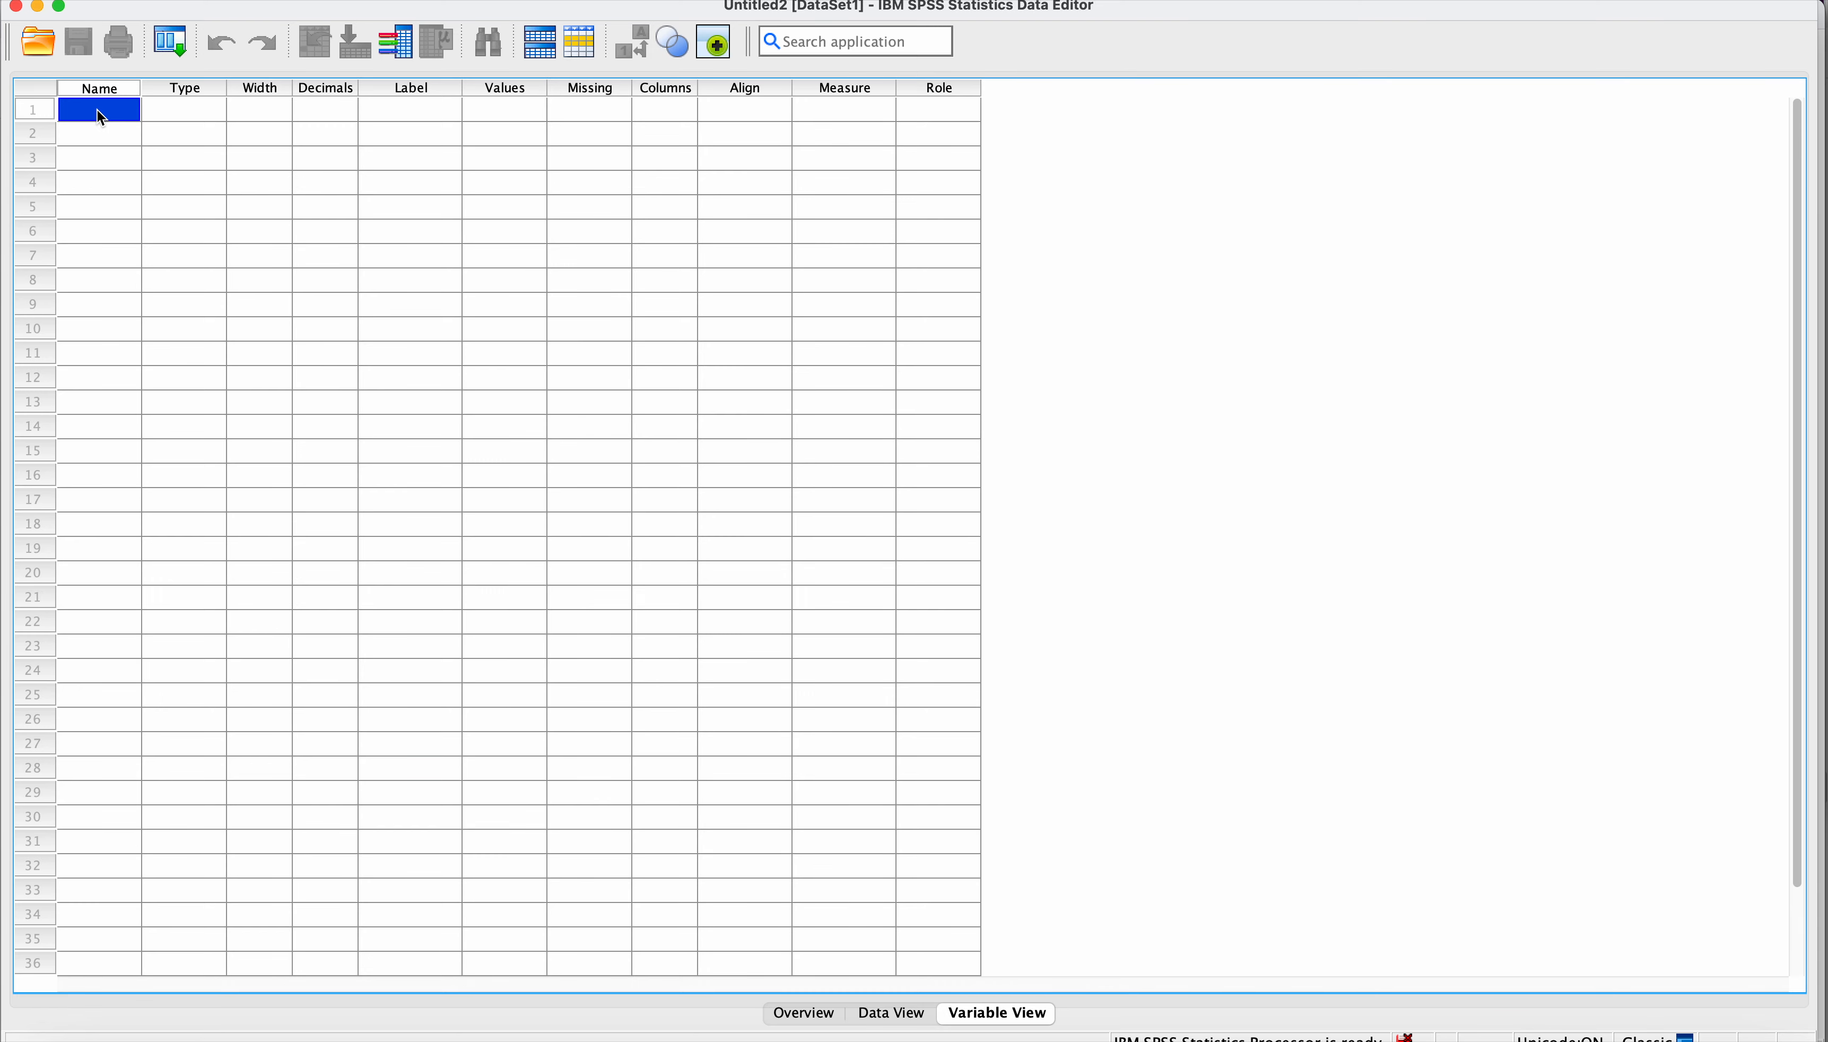
{"action": "type", "text": "St"}
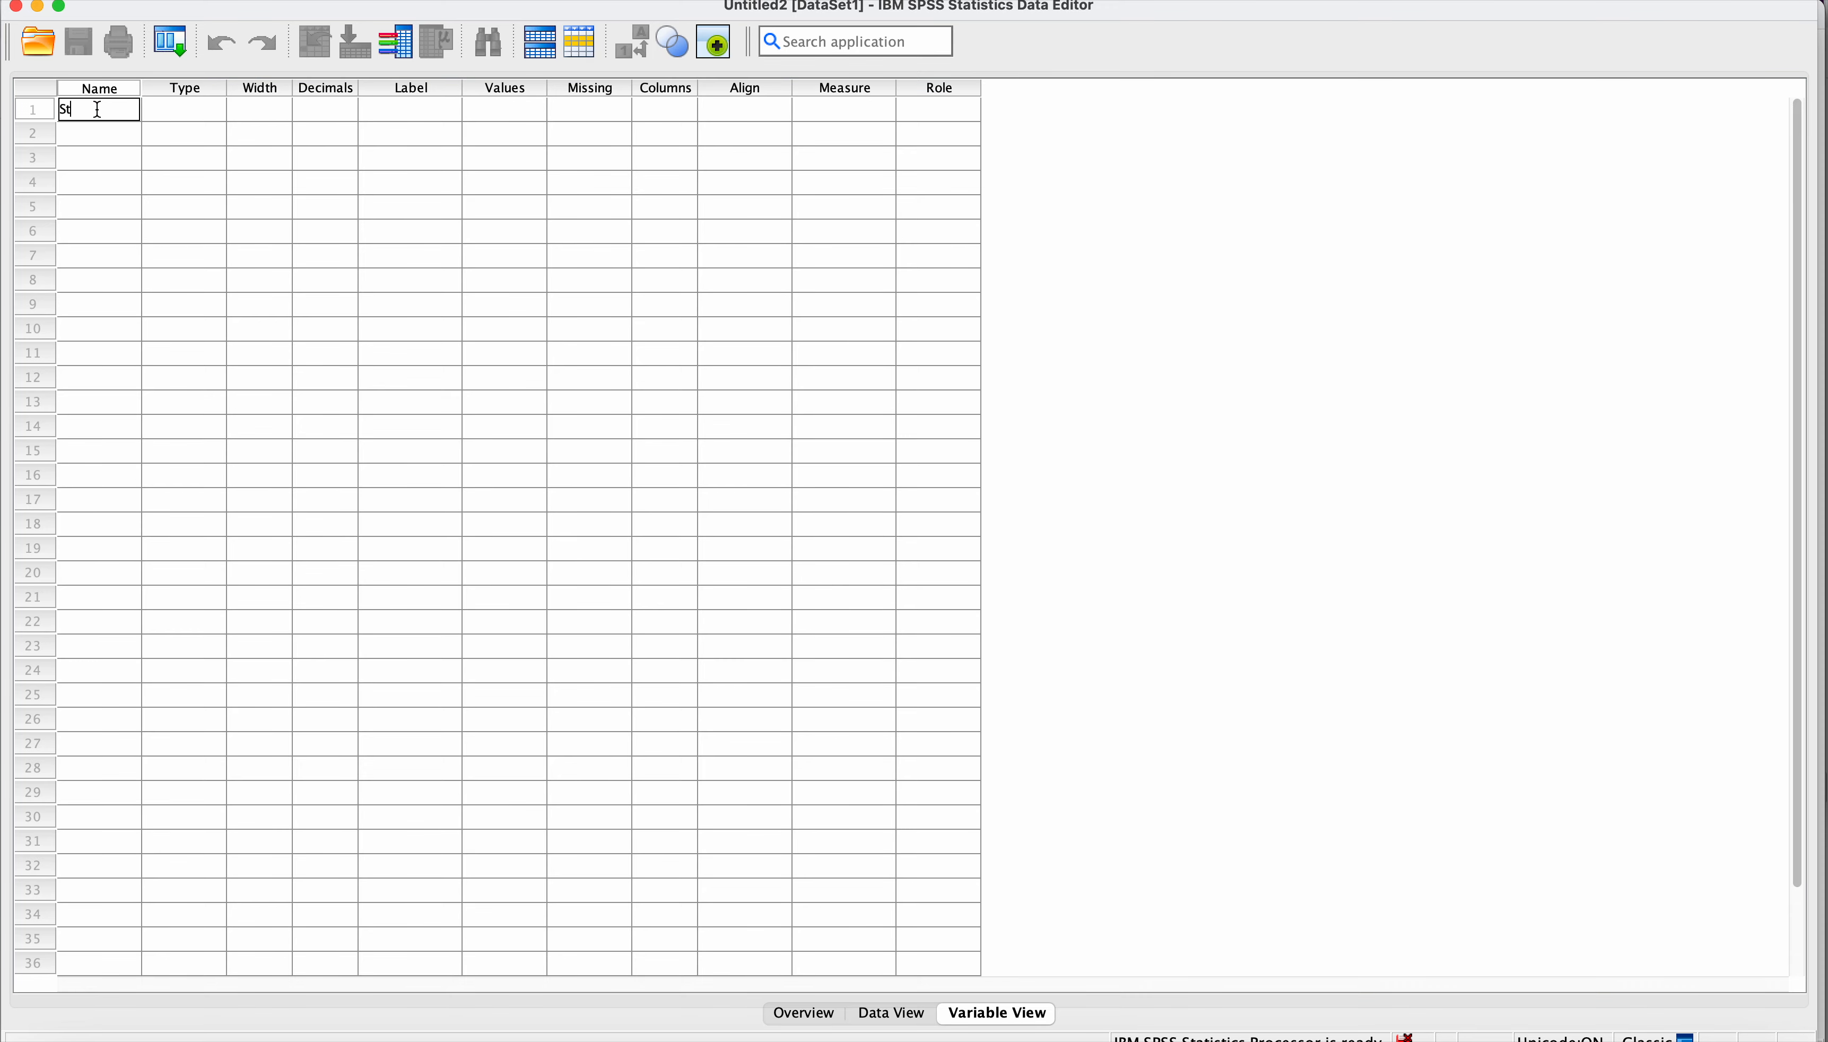
{"action": "type", "text": "udent_Hours_Studied"}
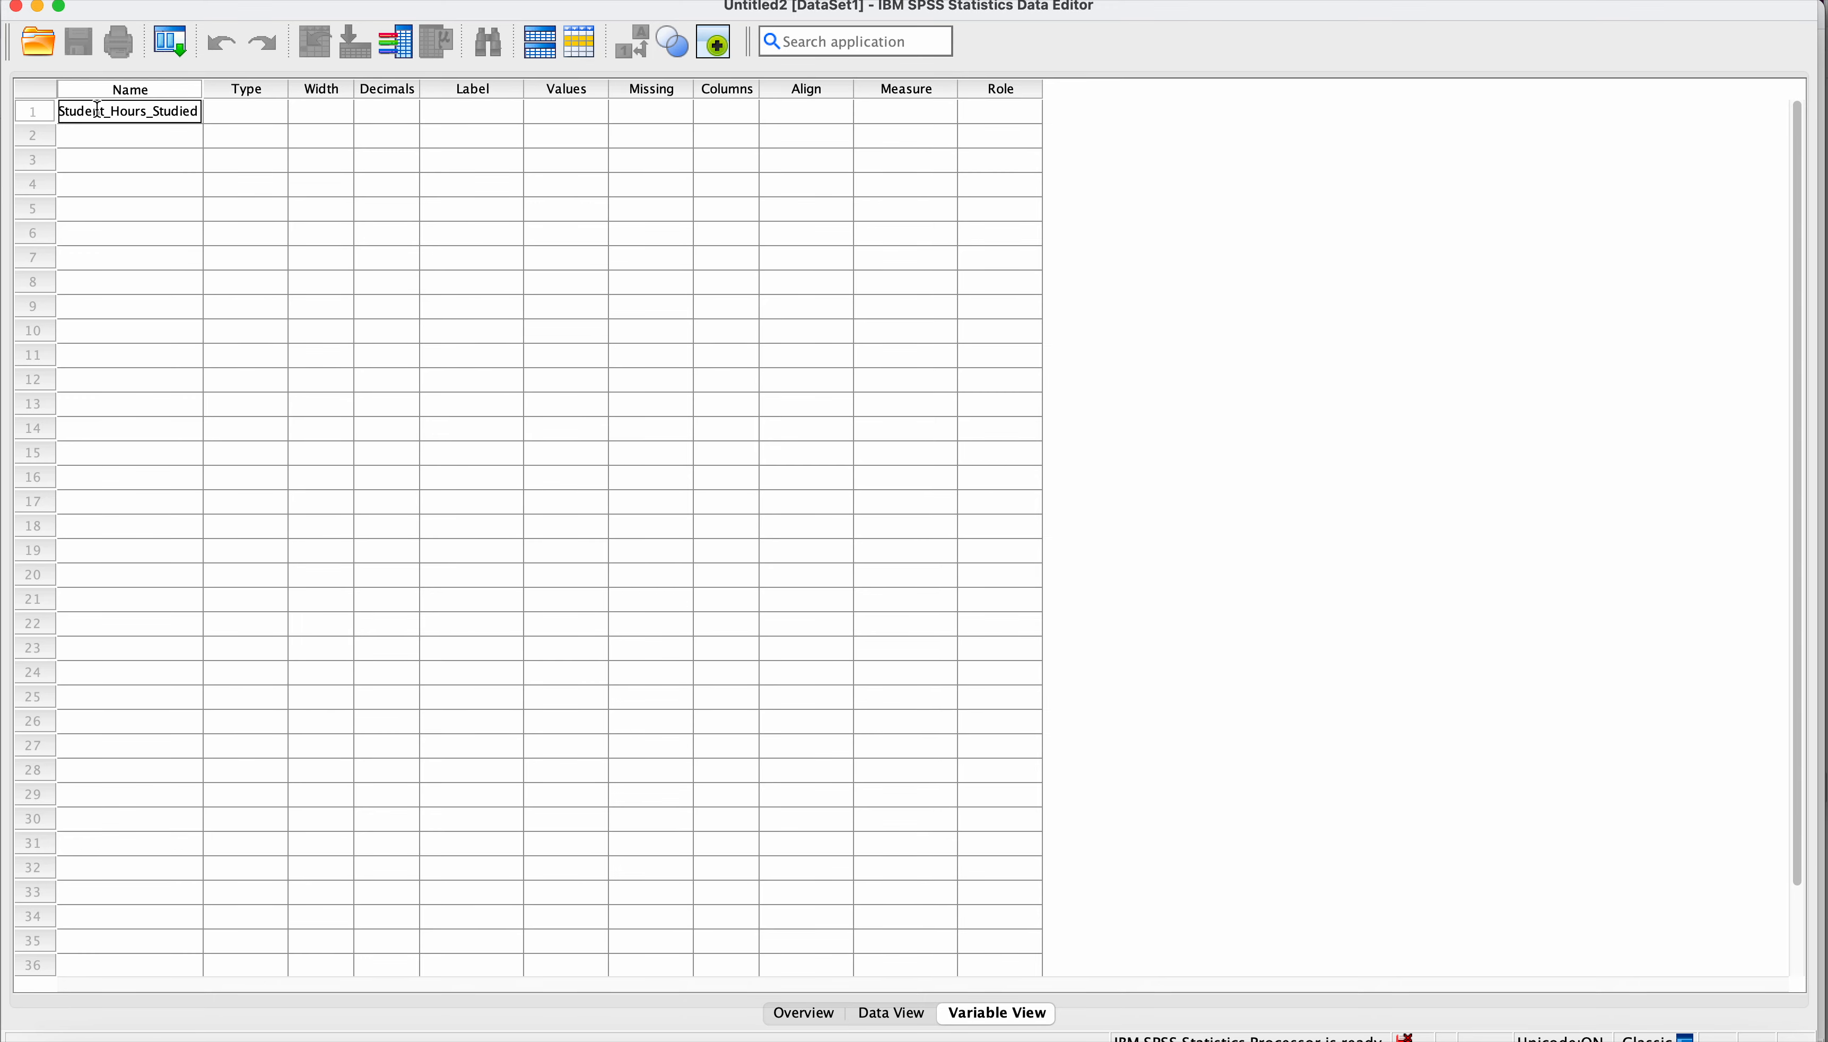
{"action": "key", "text": "Return"}
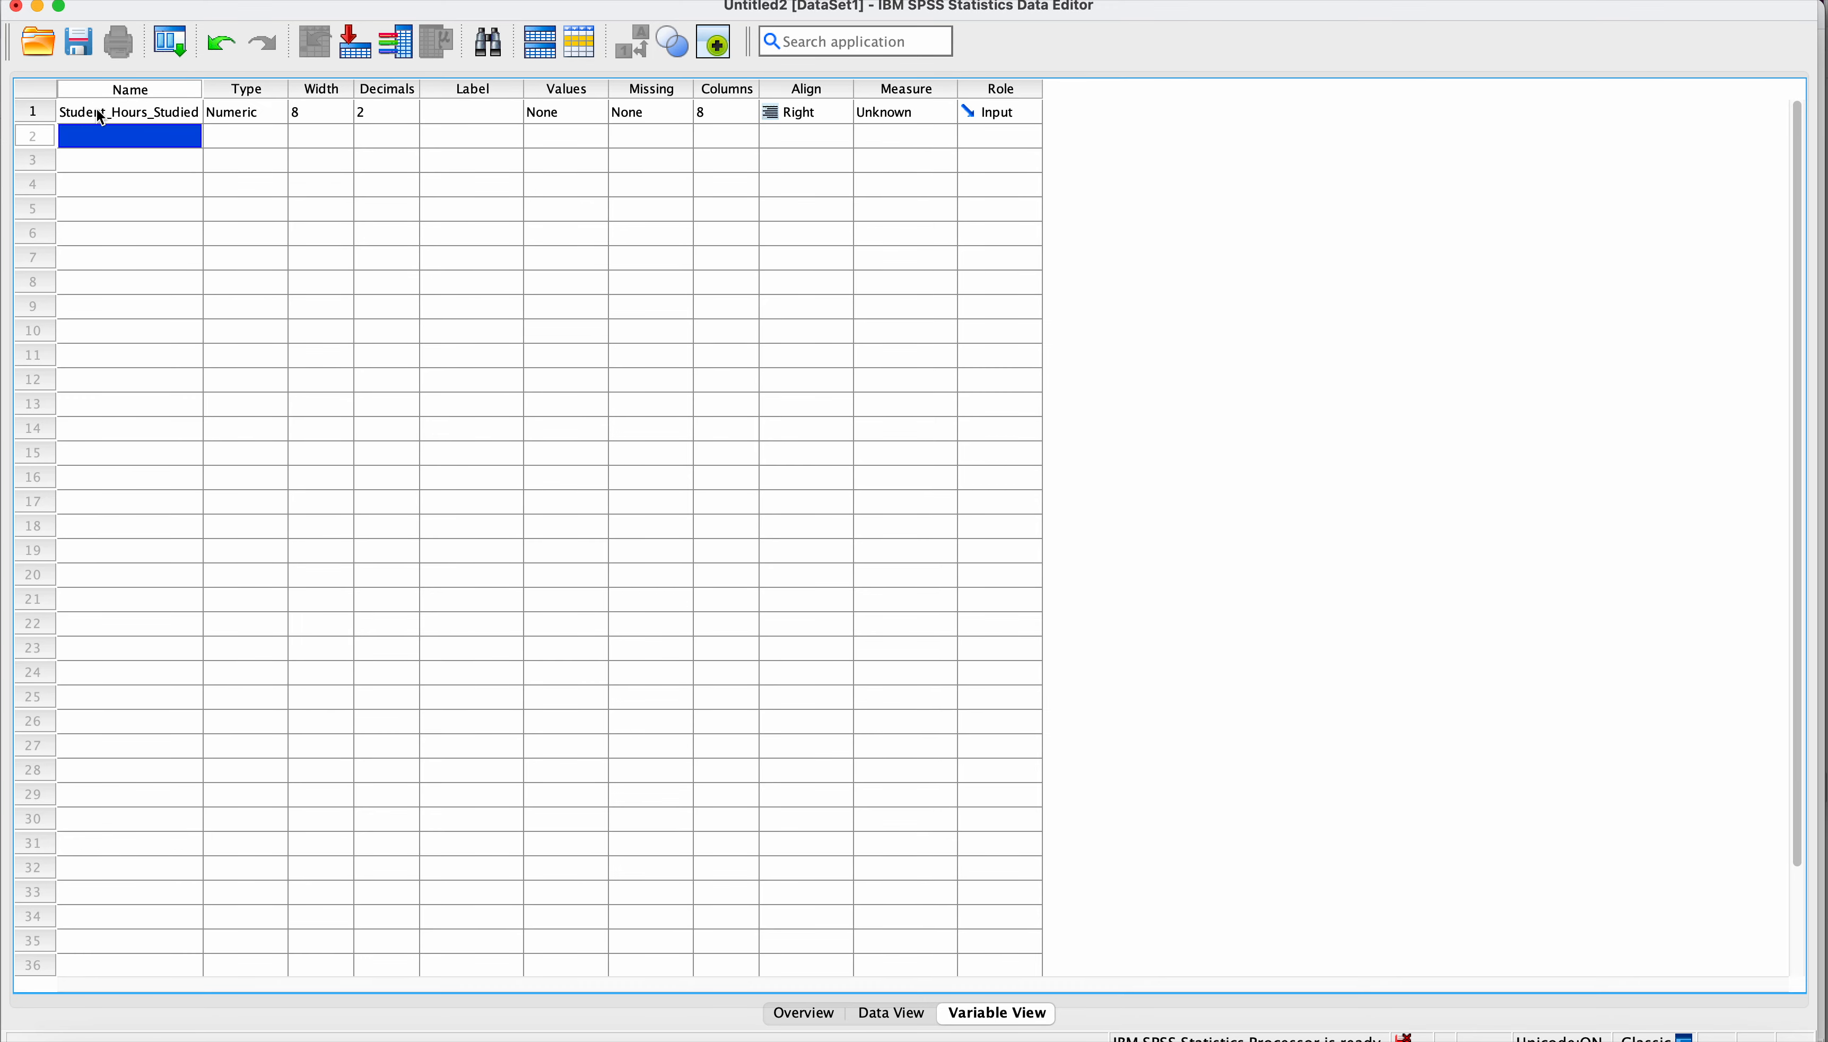
{"action": "left_click", "coordinate": [236, 114]}
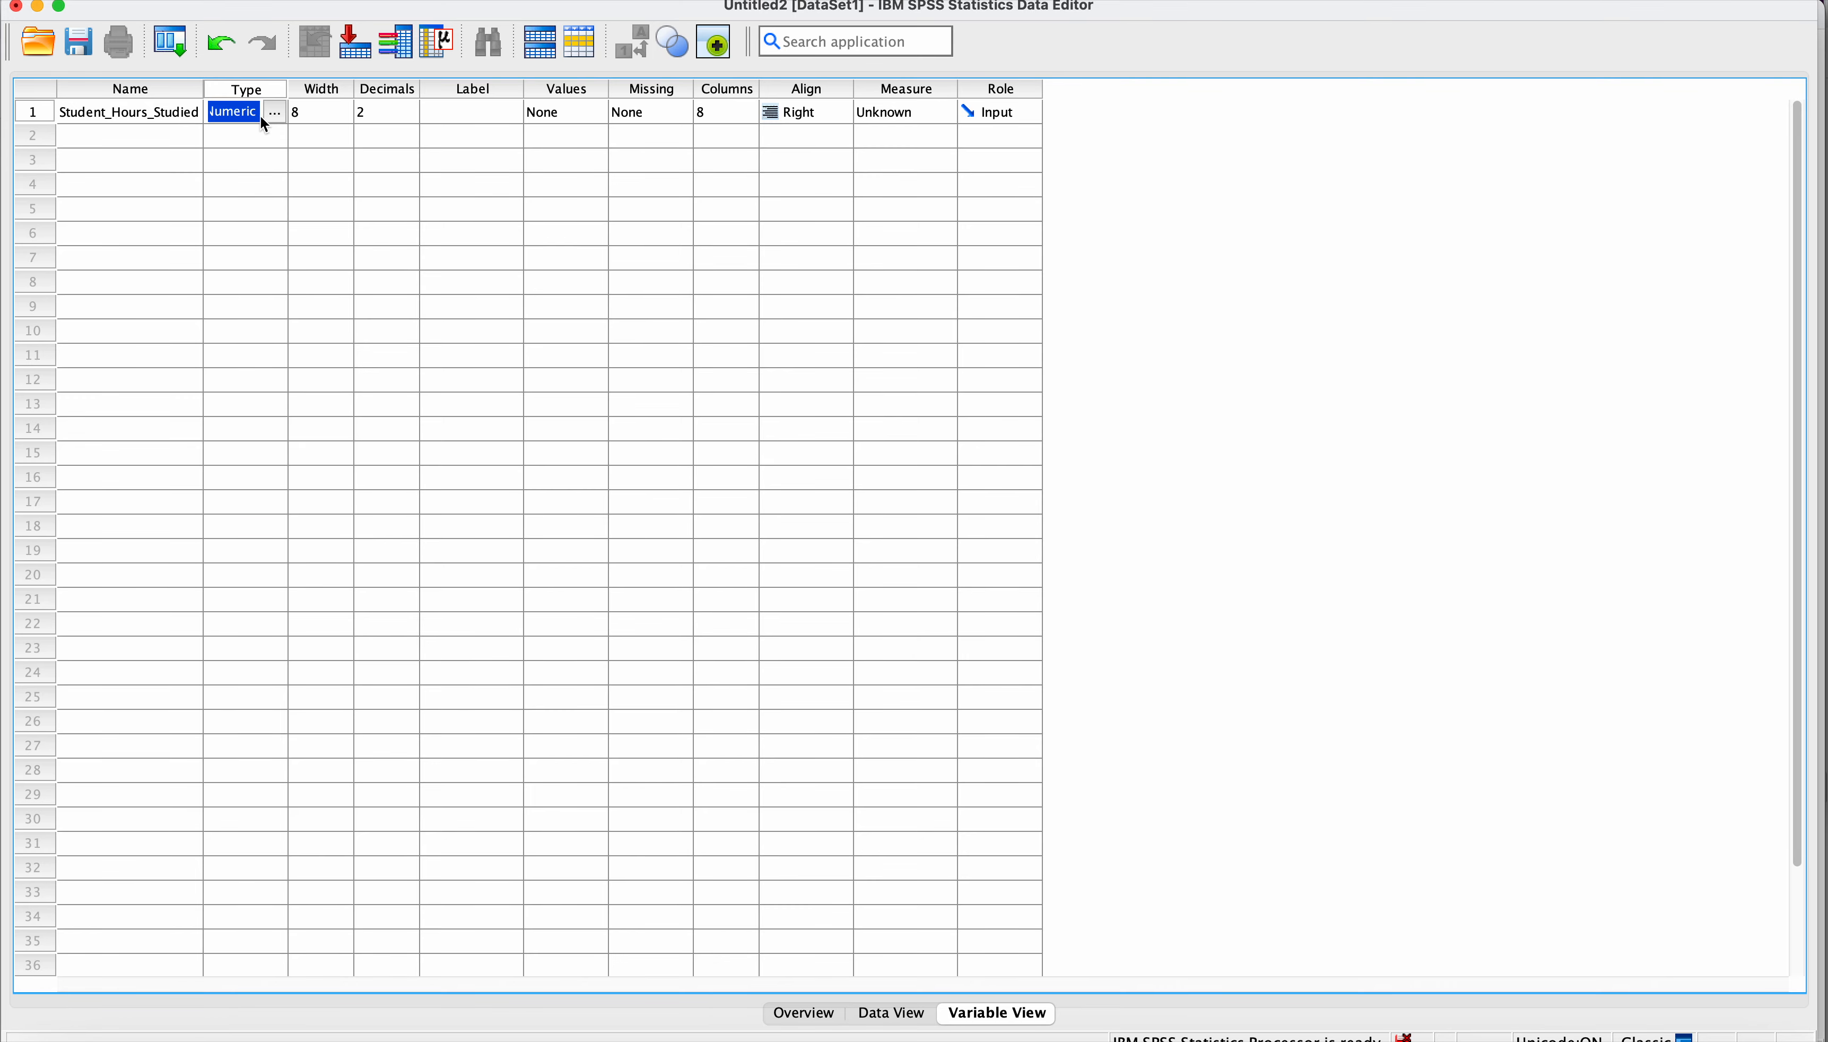
{"action": "left_click", "coordinate": [272, 115]}
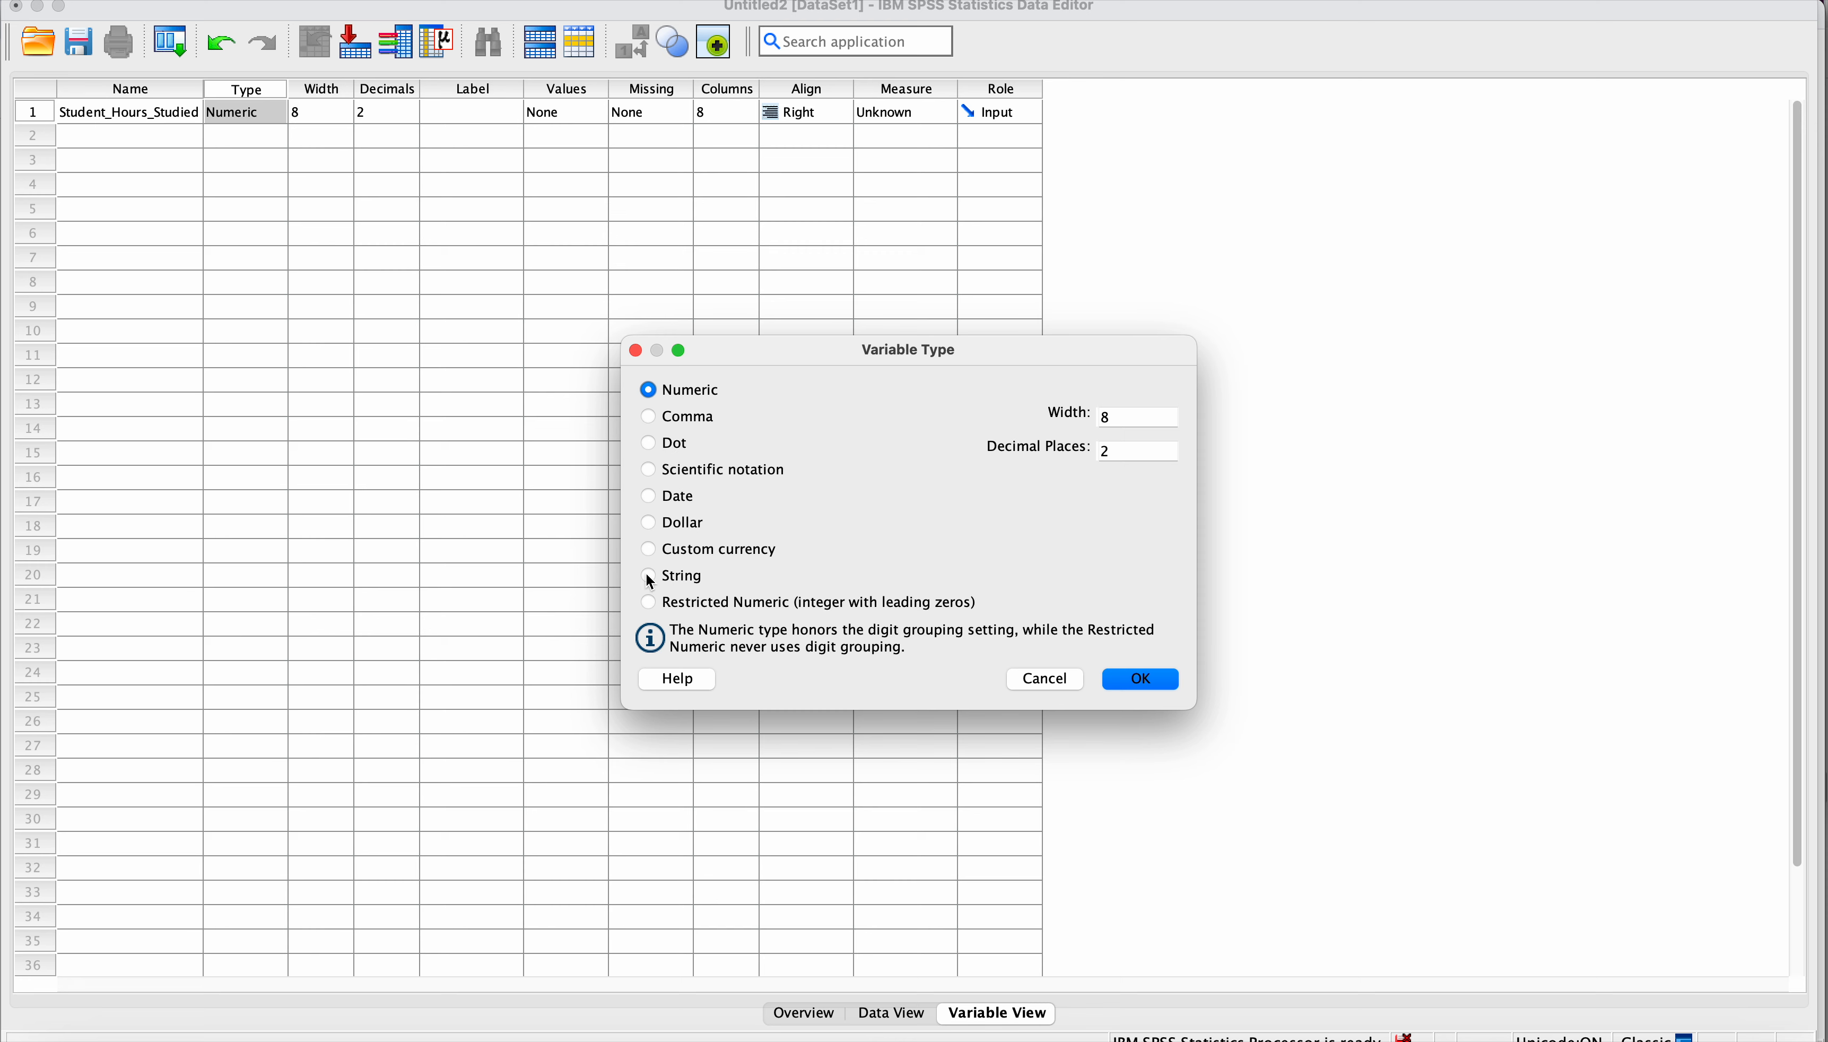
{"action": "left_click", "coordinate": [1048, 680]}
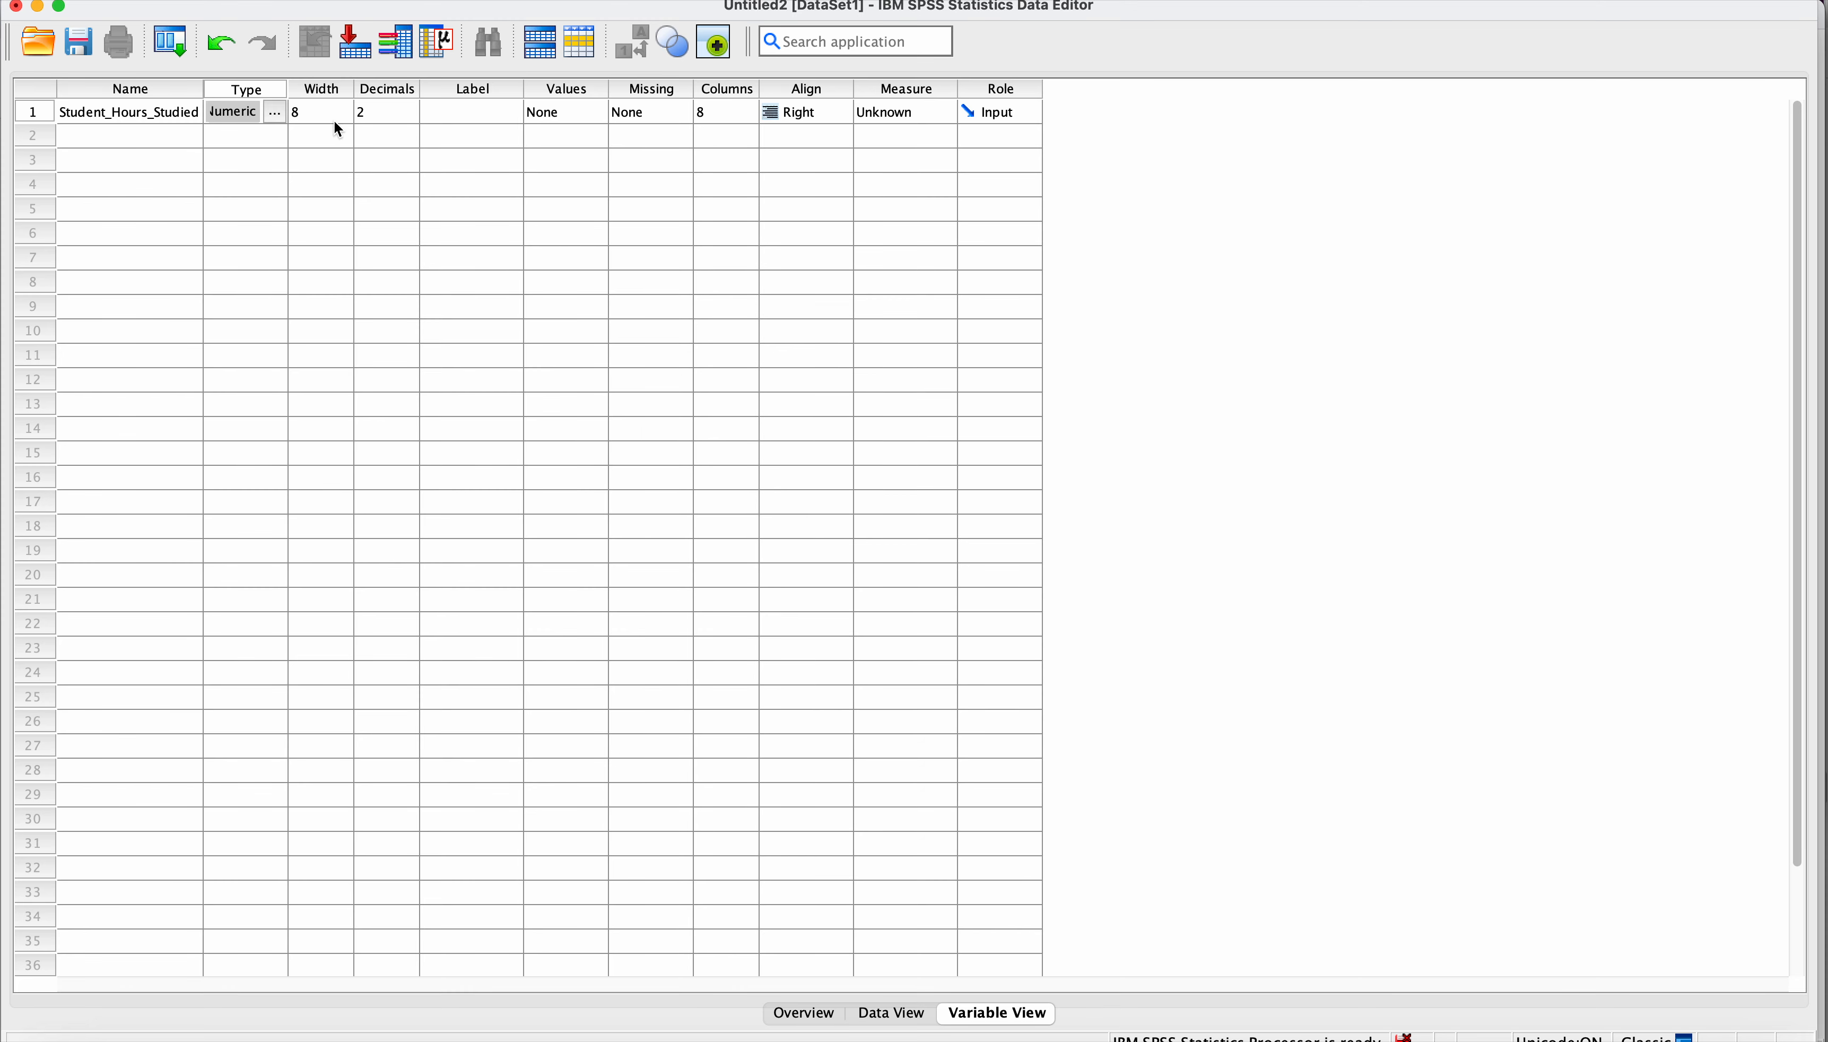
Set Student_Hours_Studied to 0 decimals and its measurement level to Scale
{"action": "left_click", "coordinate": [399, 114]}
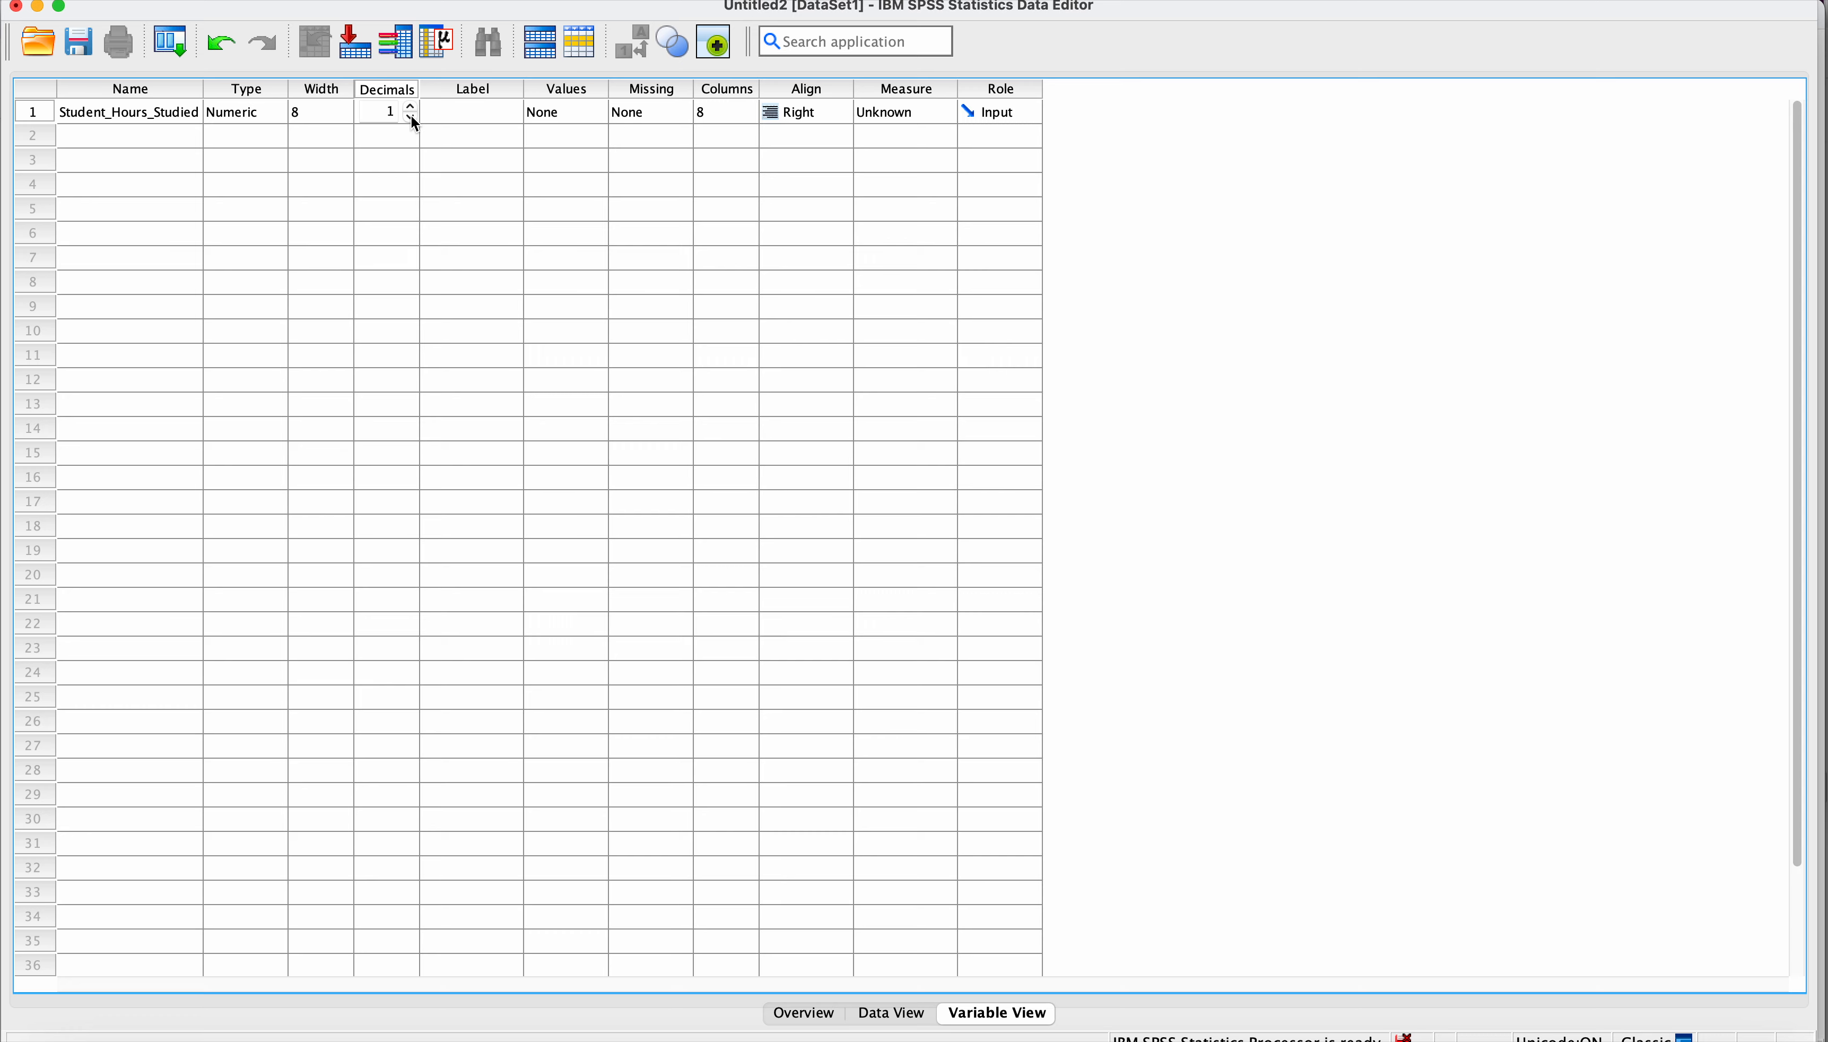
{"action": "left_click", "coordinate": [567, 115]}
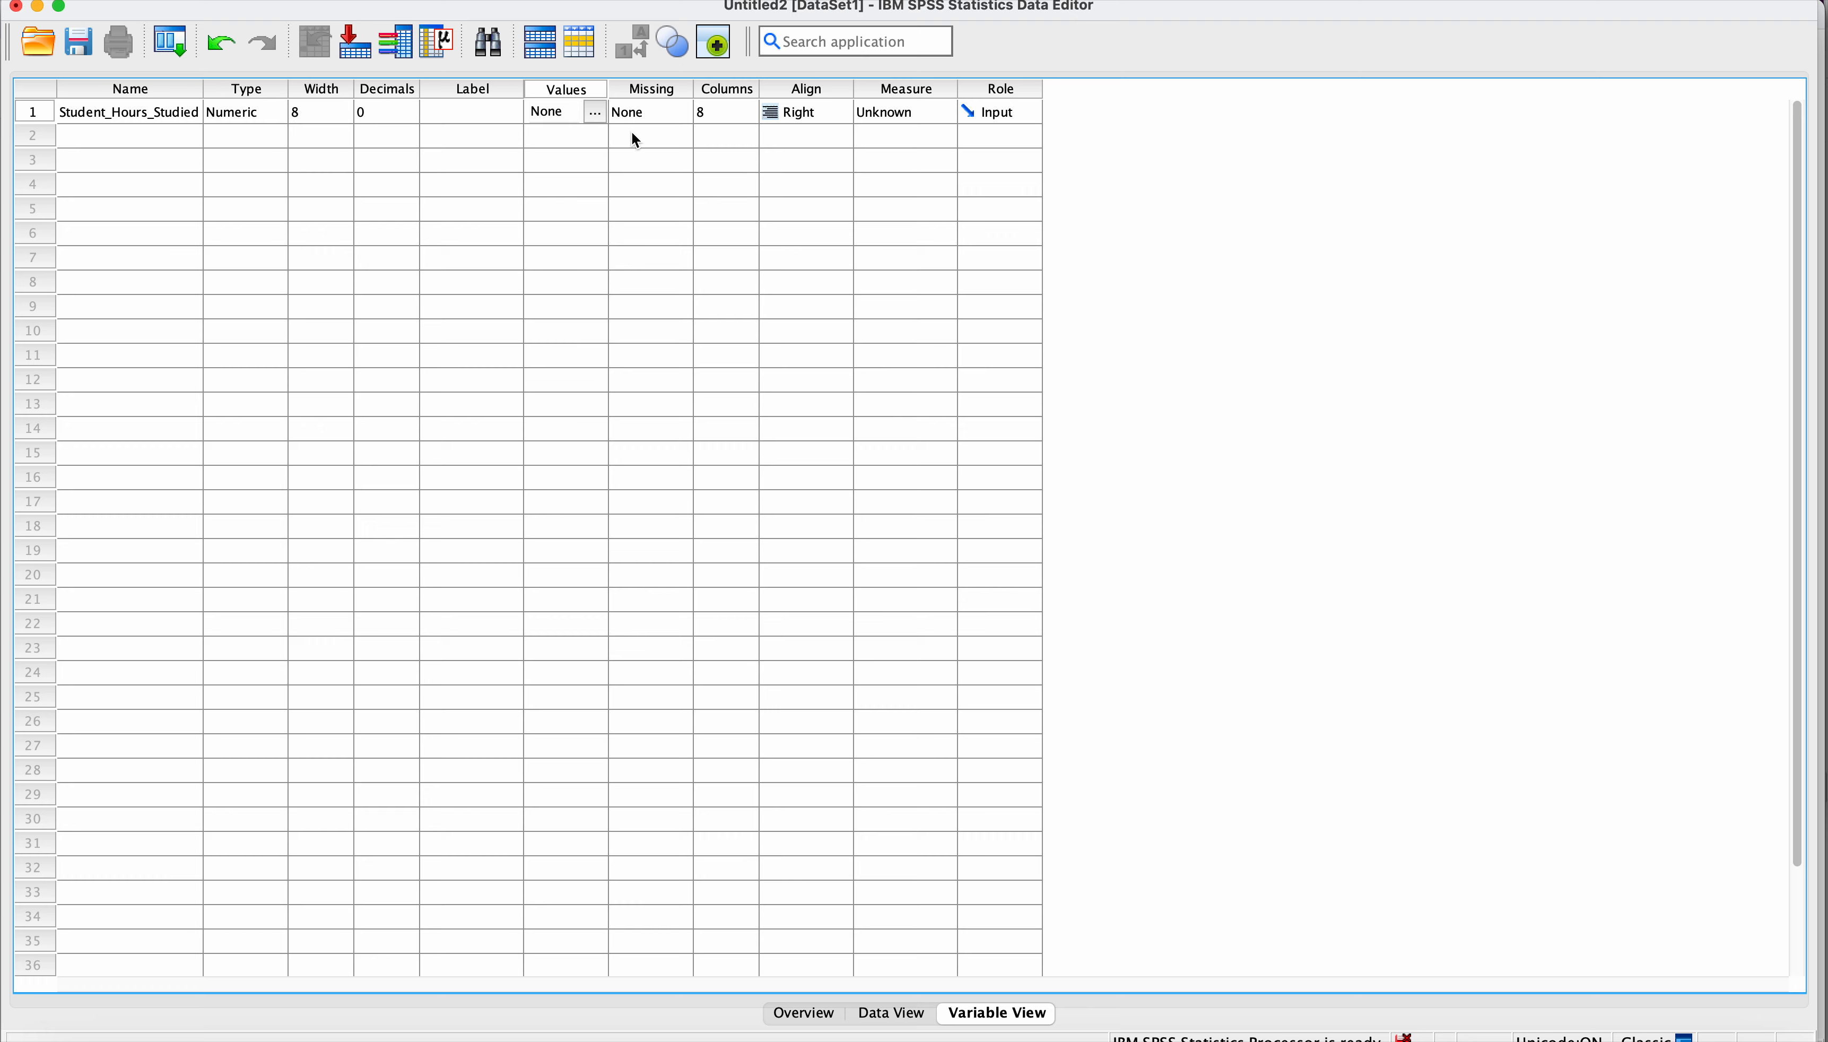
{"action": "left_click", "coordinate": [869, 119]}
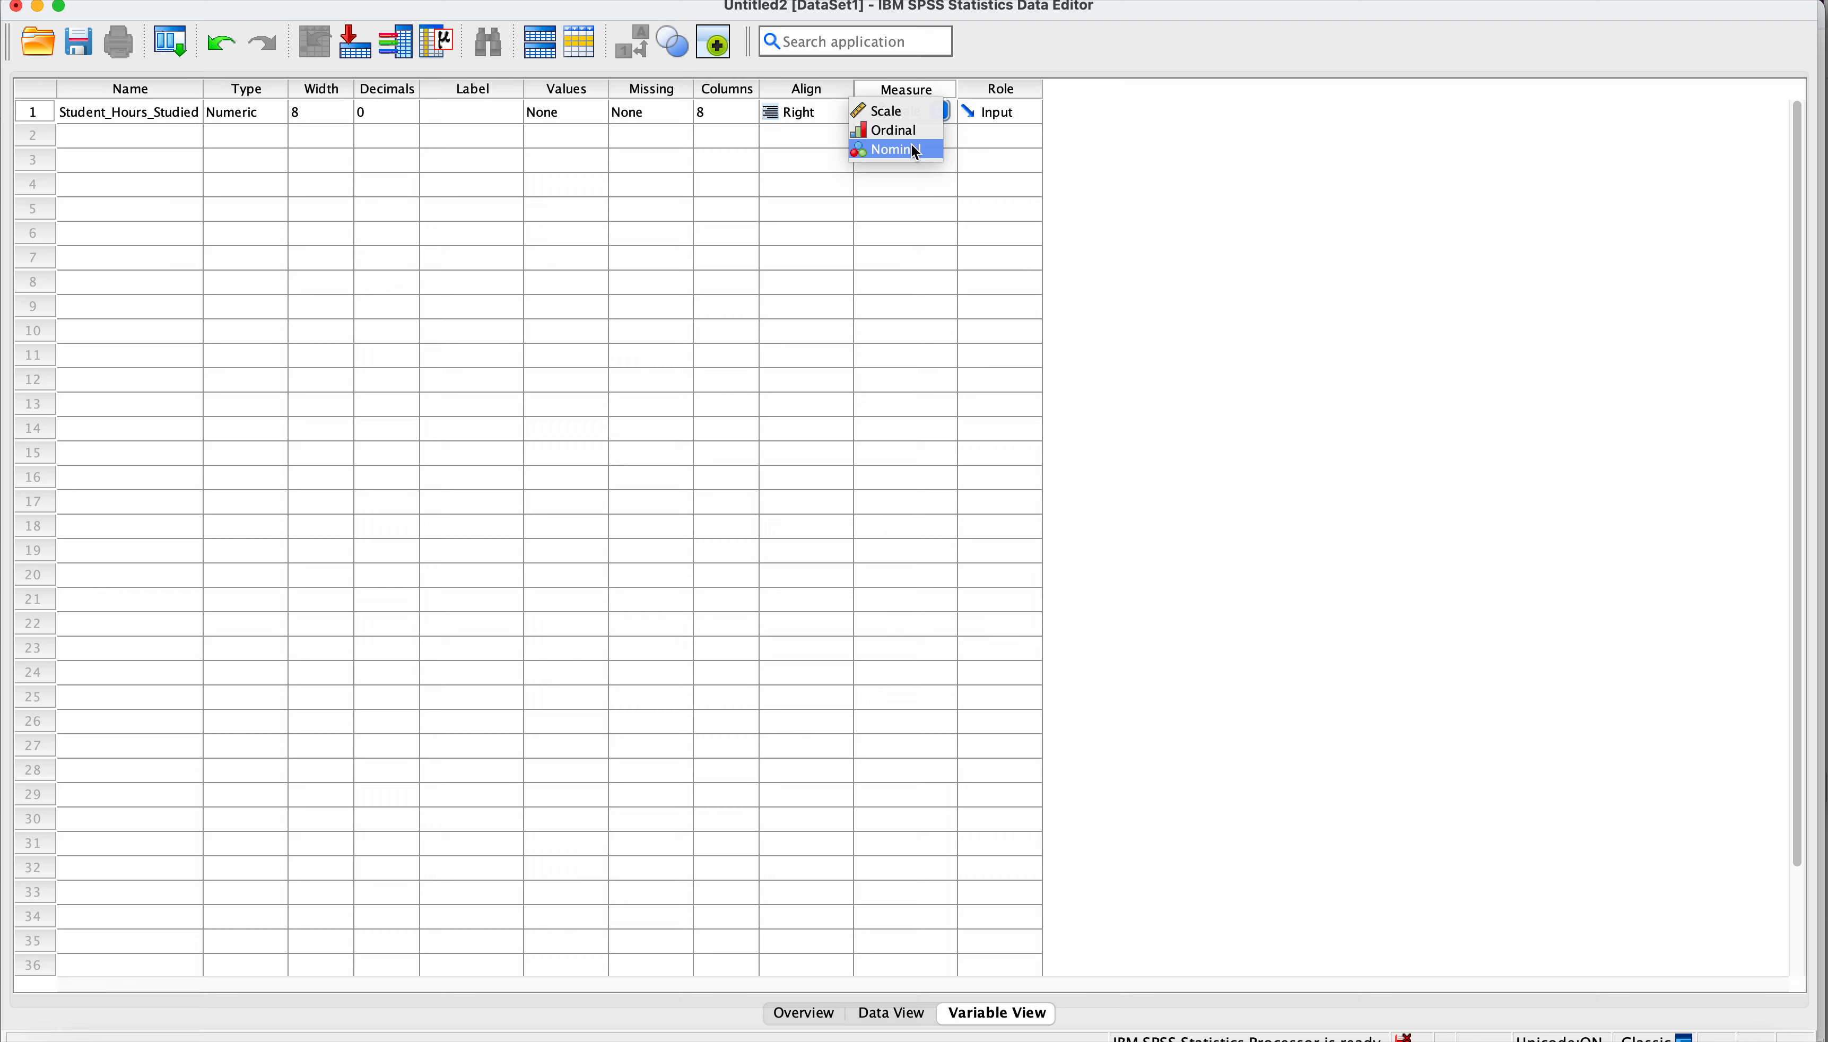
{"action": "left_click", "coordinate": [913, 110]}
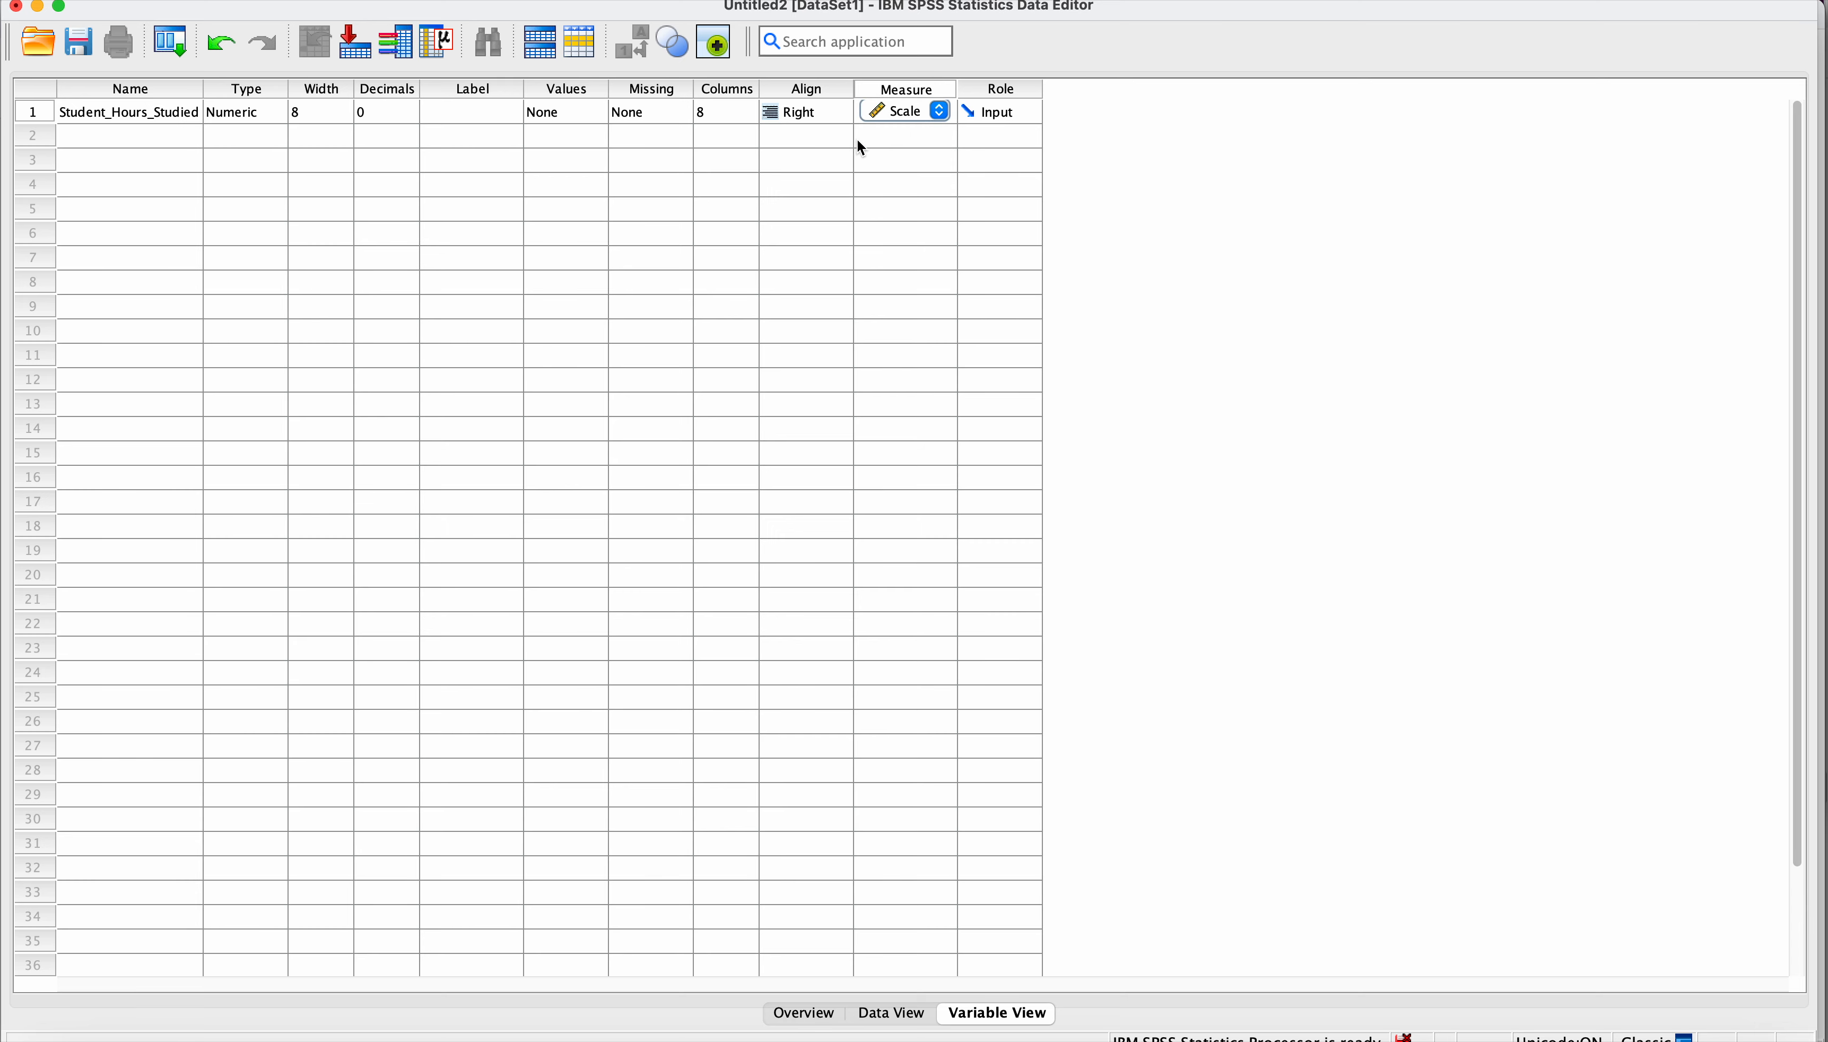
Define a second variable named Ethnicity below Student_Hours_Studied
{"action": "left_click", "coordinate": [174, 138]}
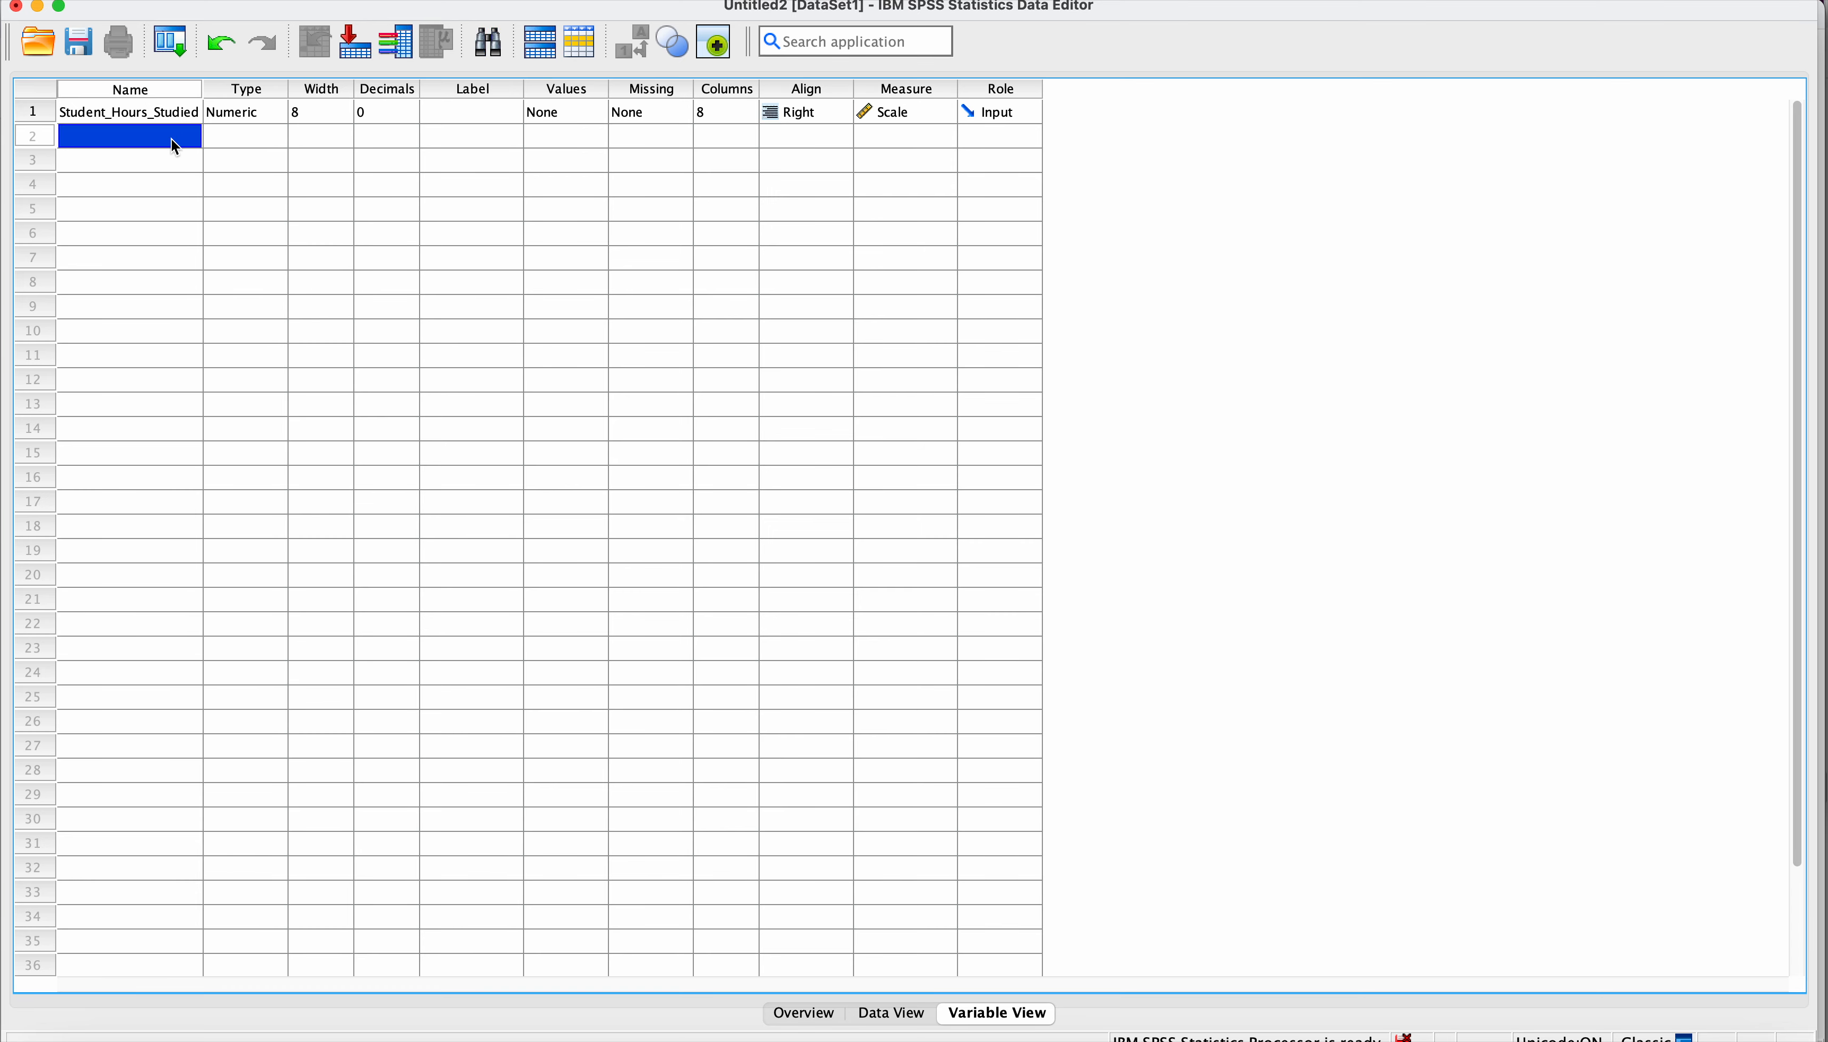
{"action": "left_click", "coordinate": [172, 138]}
{"action": "type", "text": "E"}
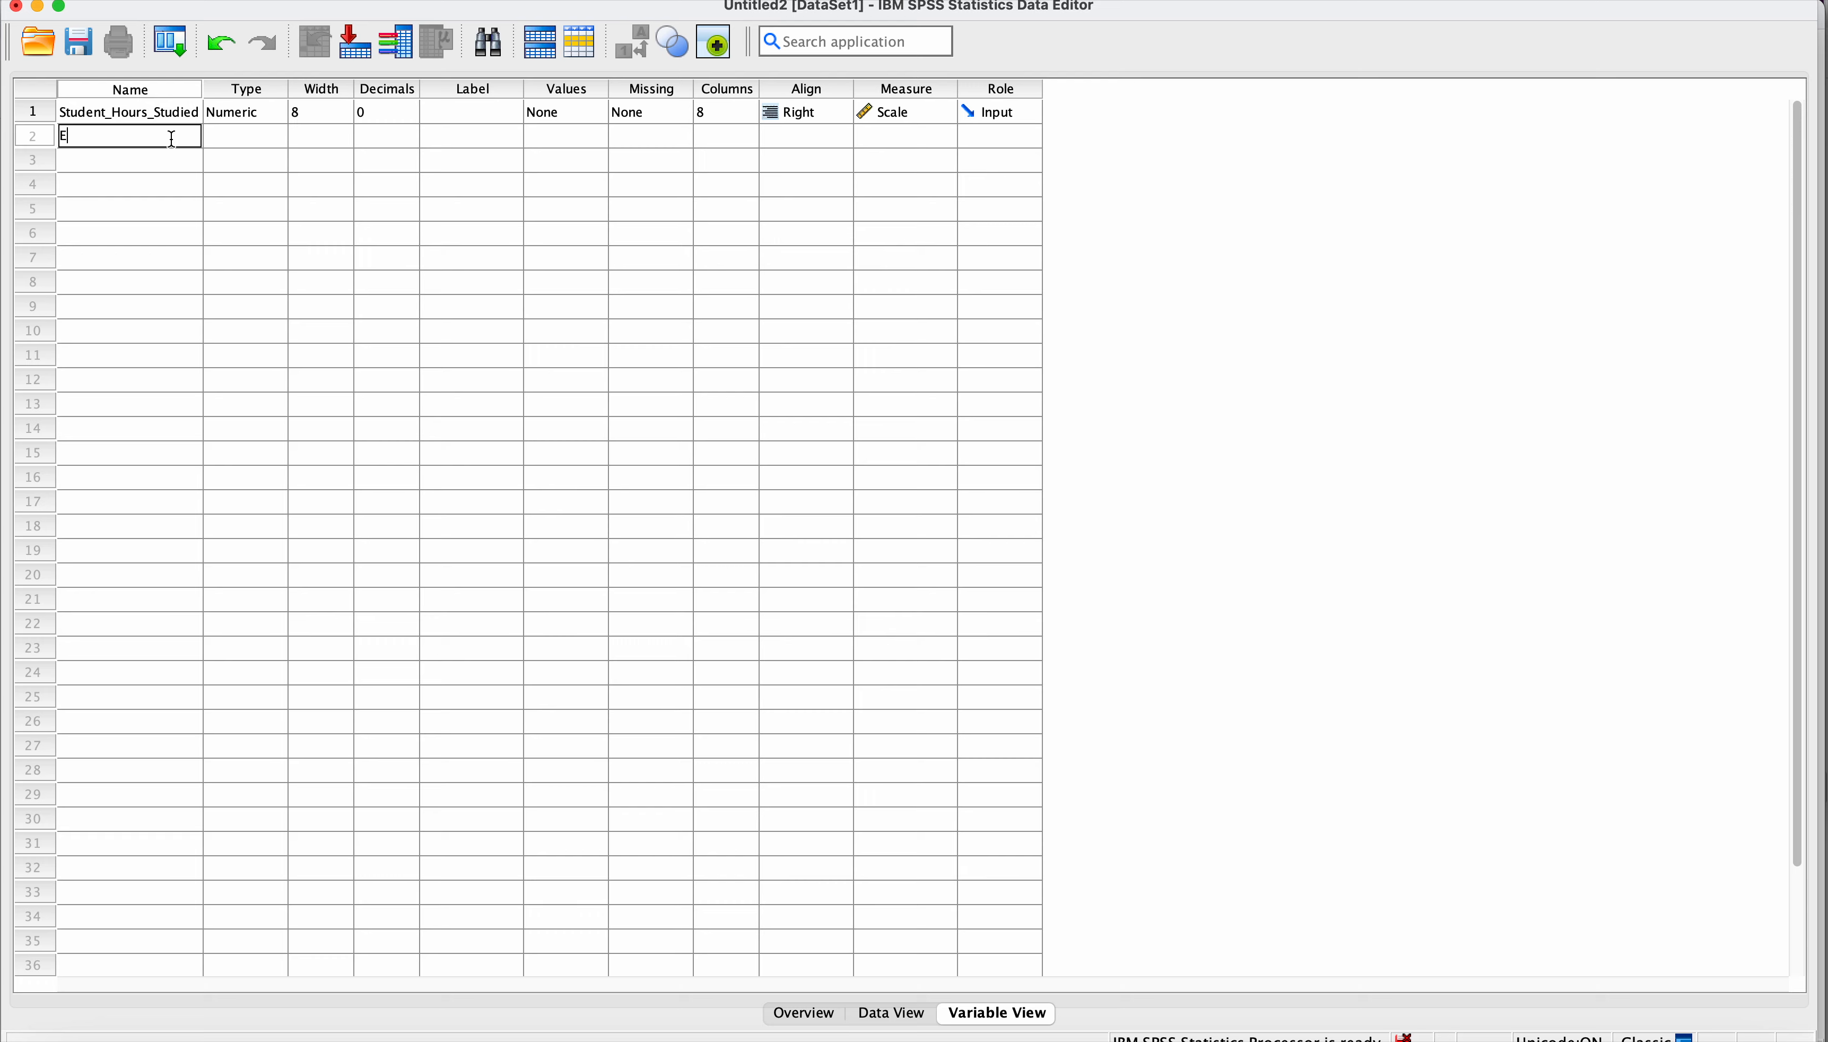
{"action": "type", "text": "thnicity"}
{"action": "key", "text": "Tab"}
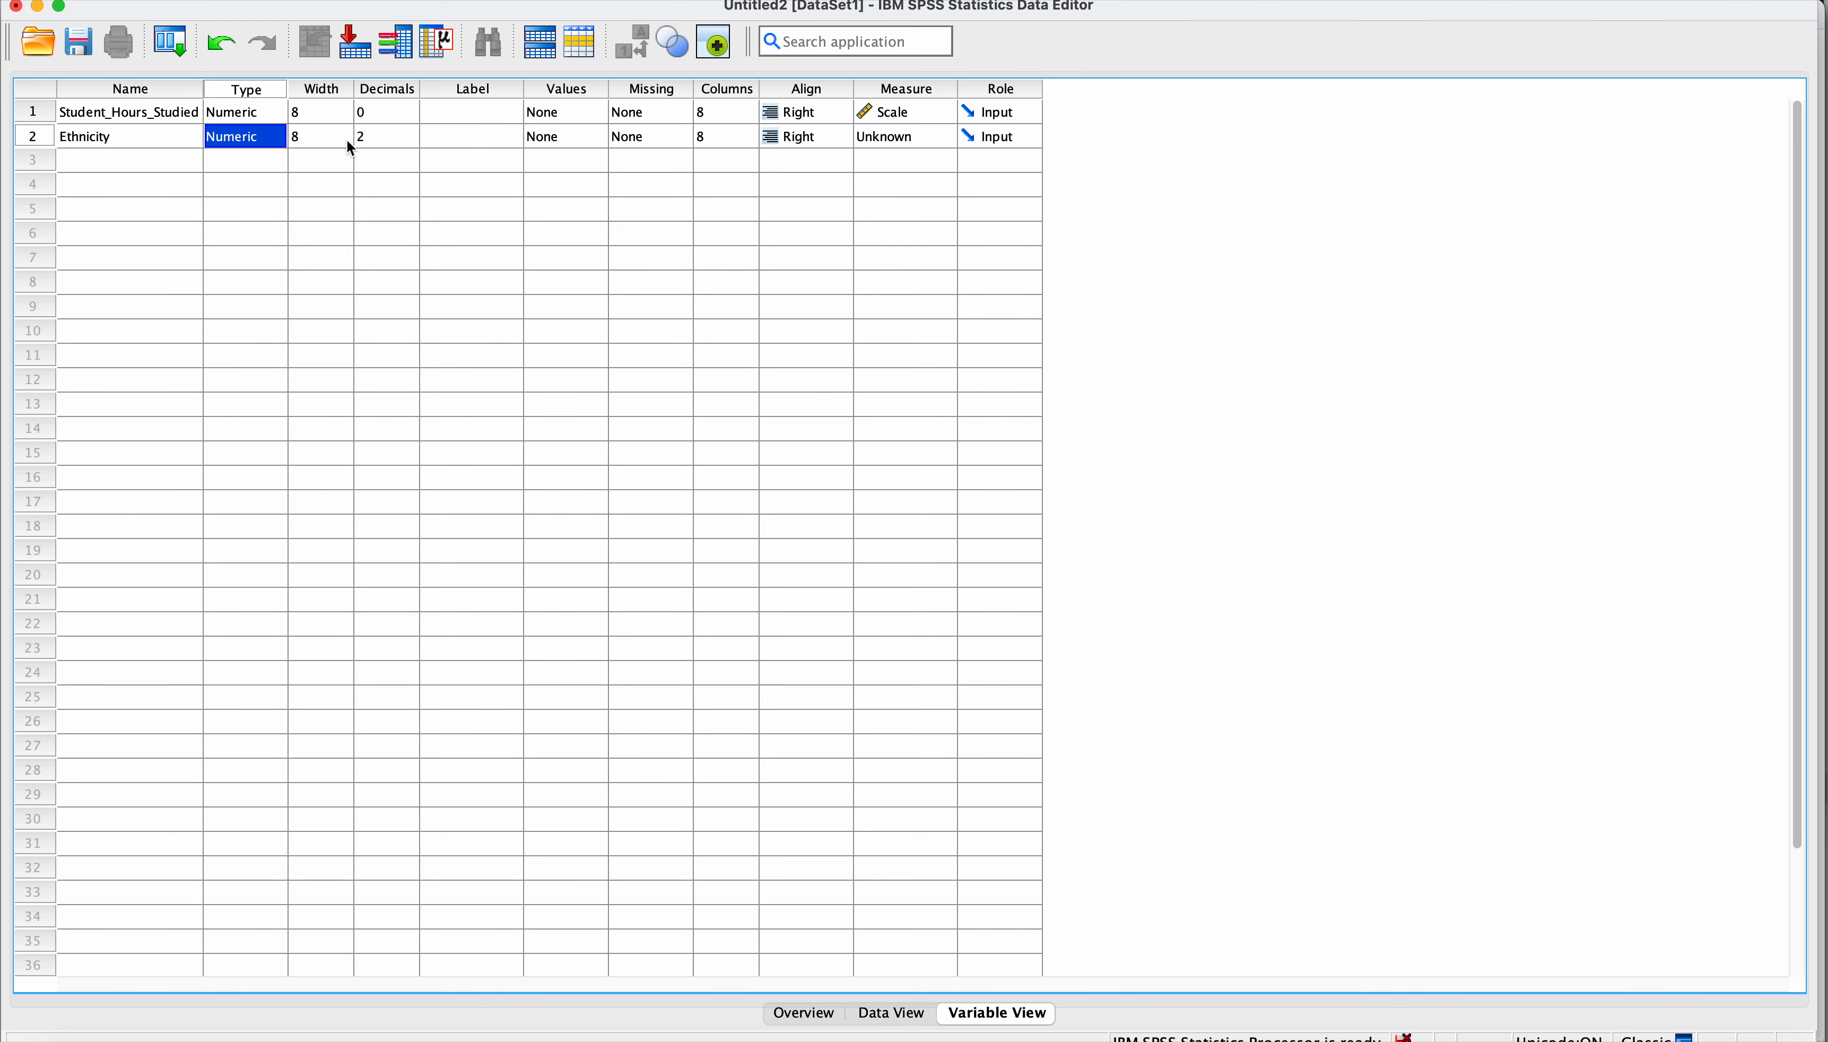
Set Ethnicity to 0 decimals and its measurement level to Nominal
{"action": "left_click", "coordinate": [368, 143]}
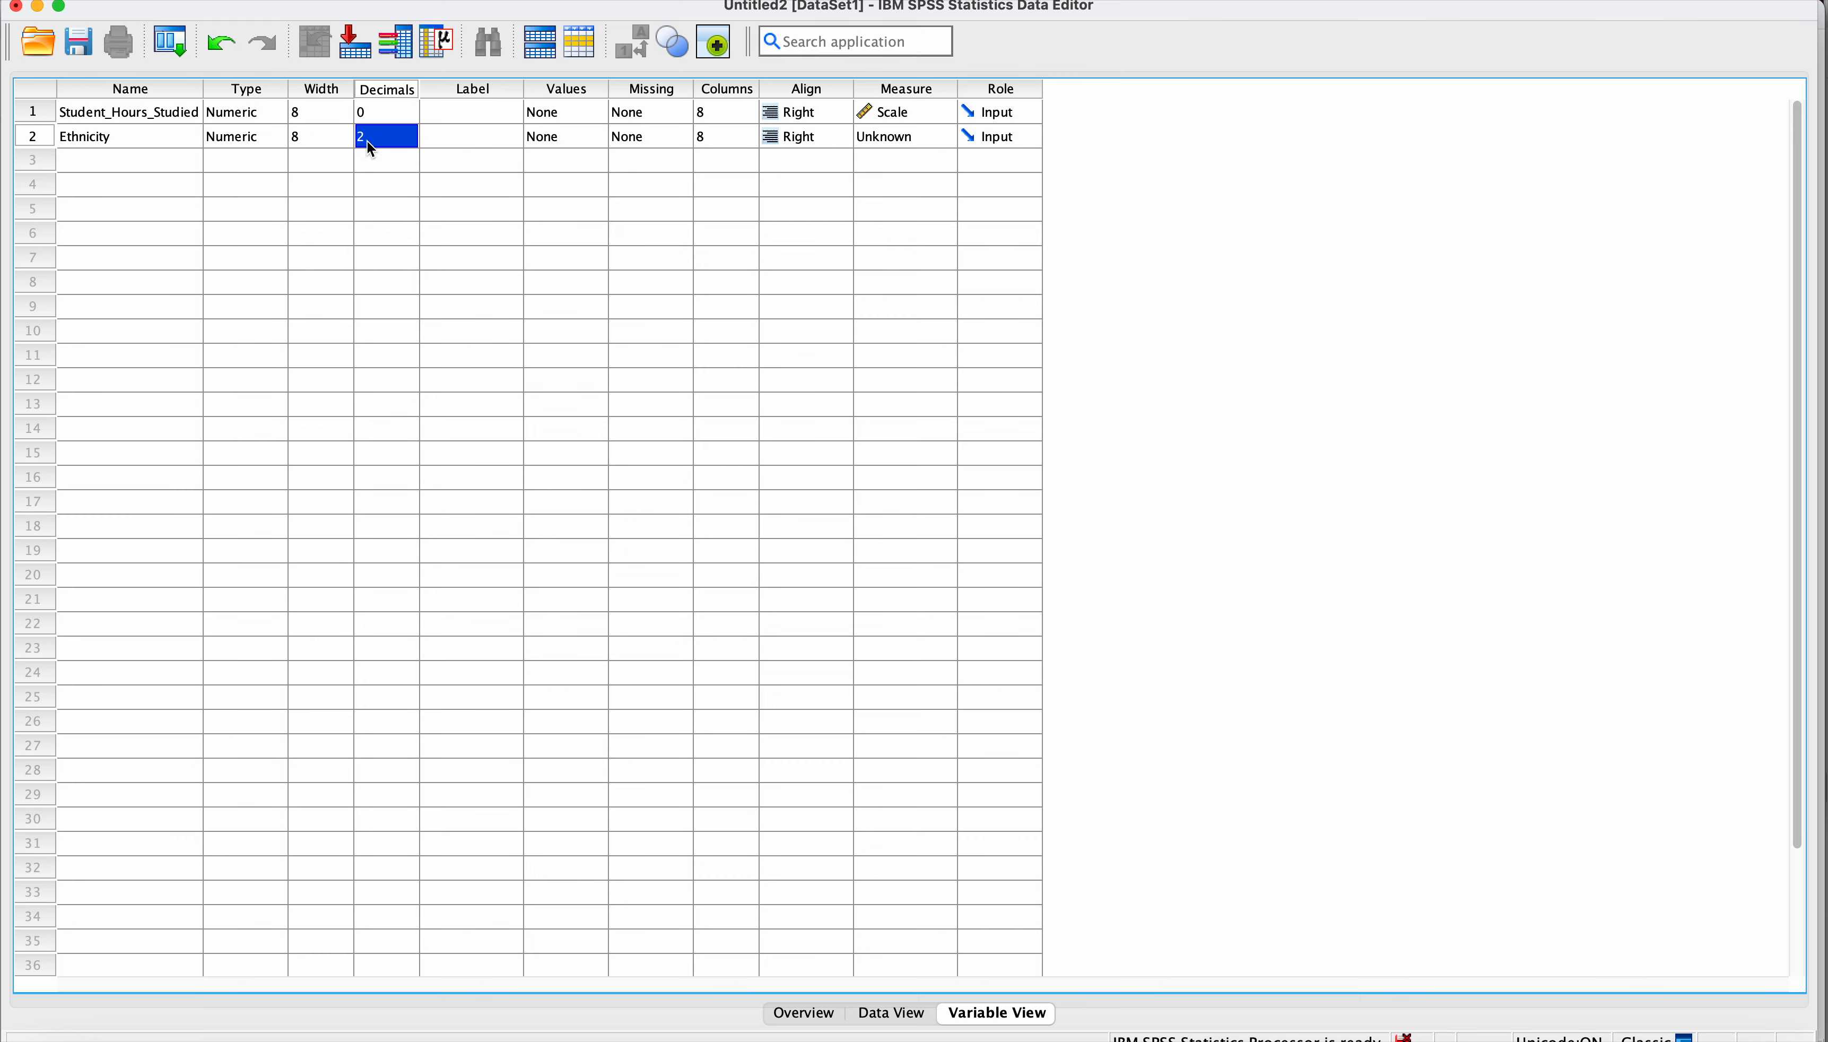
{"action": "left_click", "coordinate": [413, 145]}
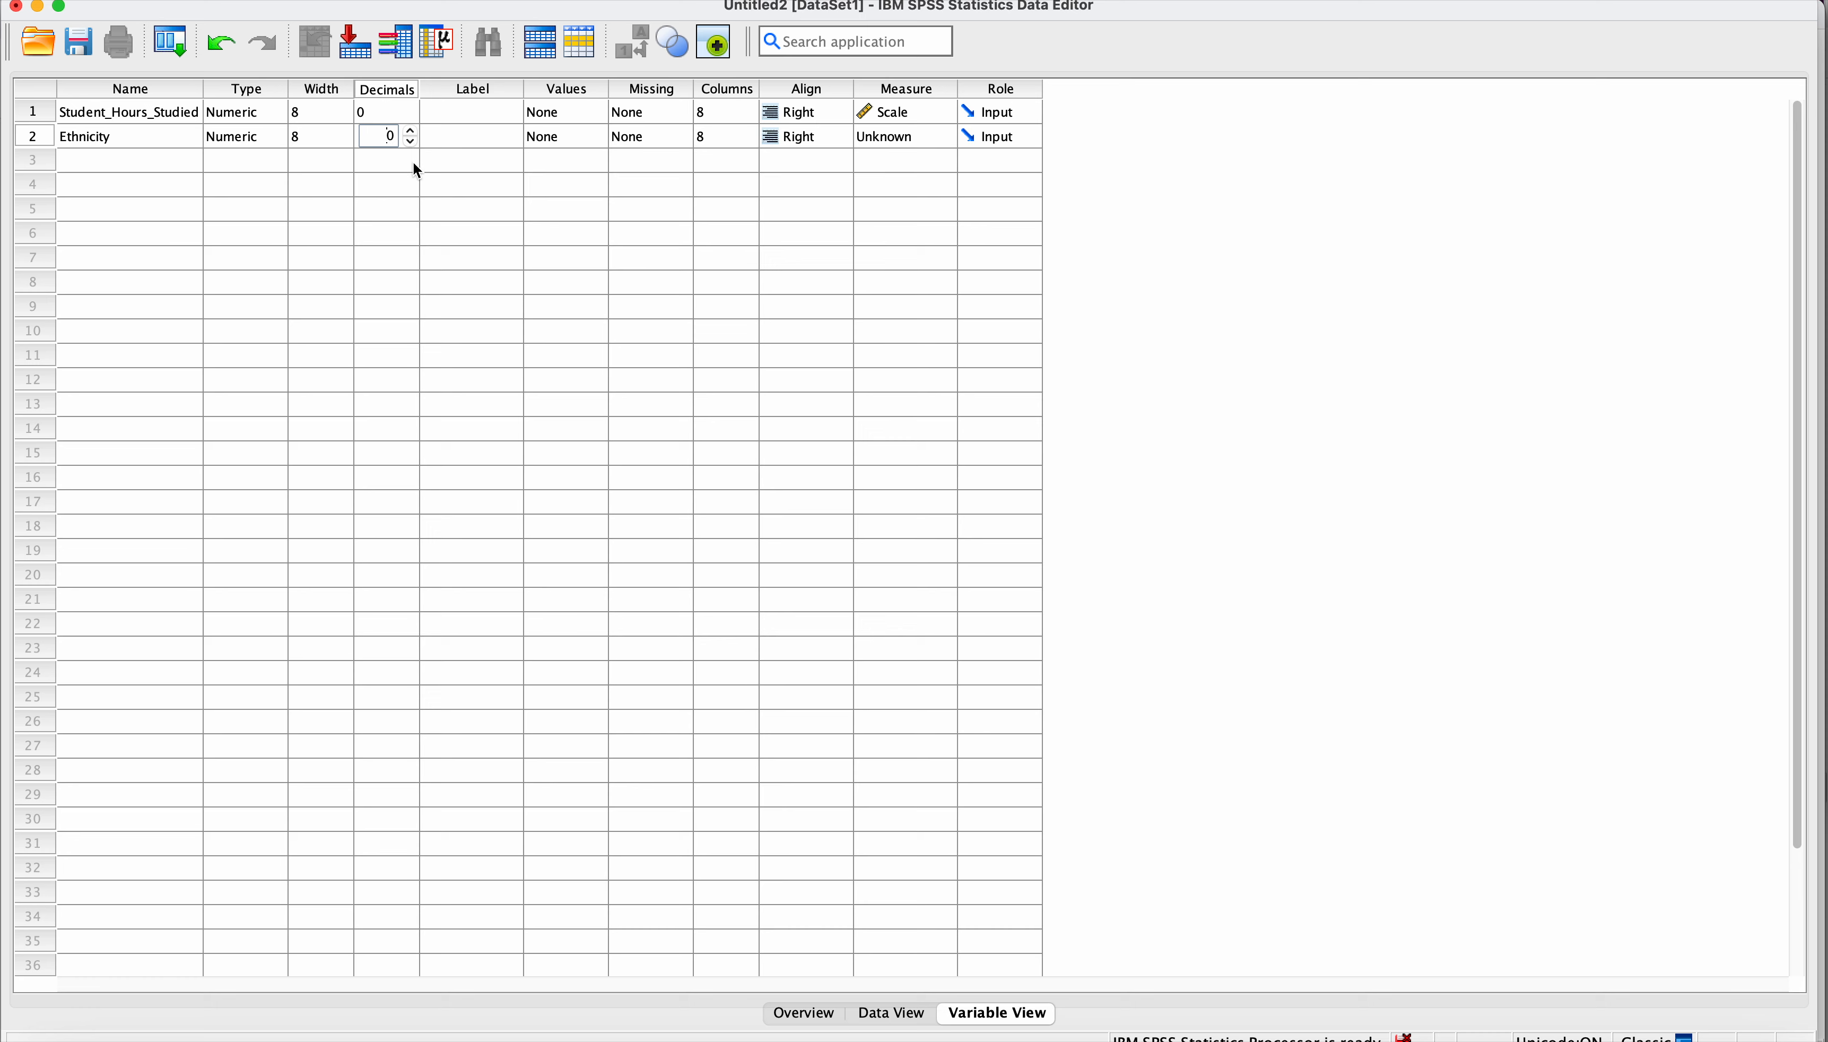
{"action": "key", "text": "Tab"}
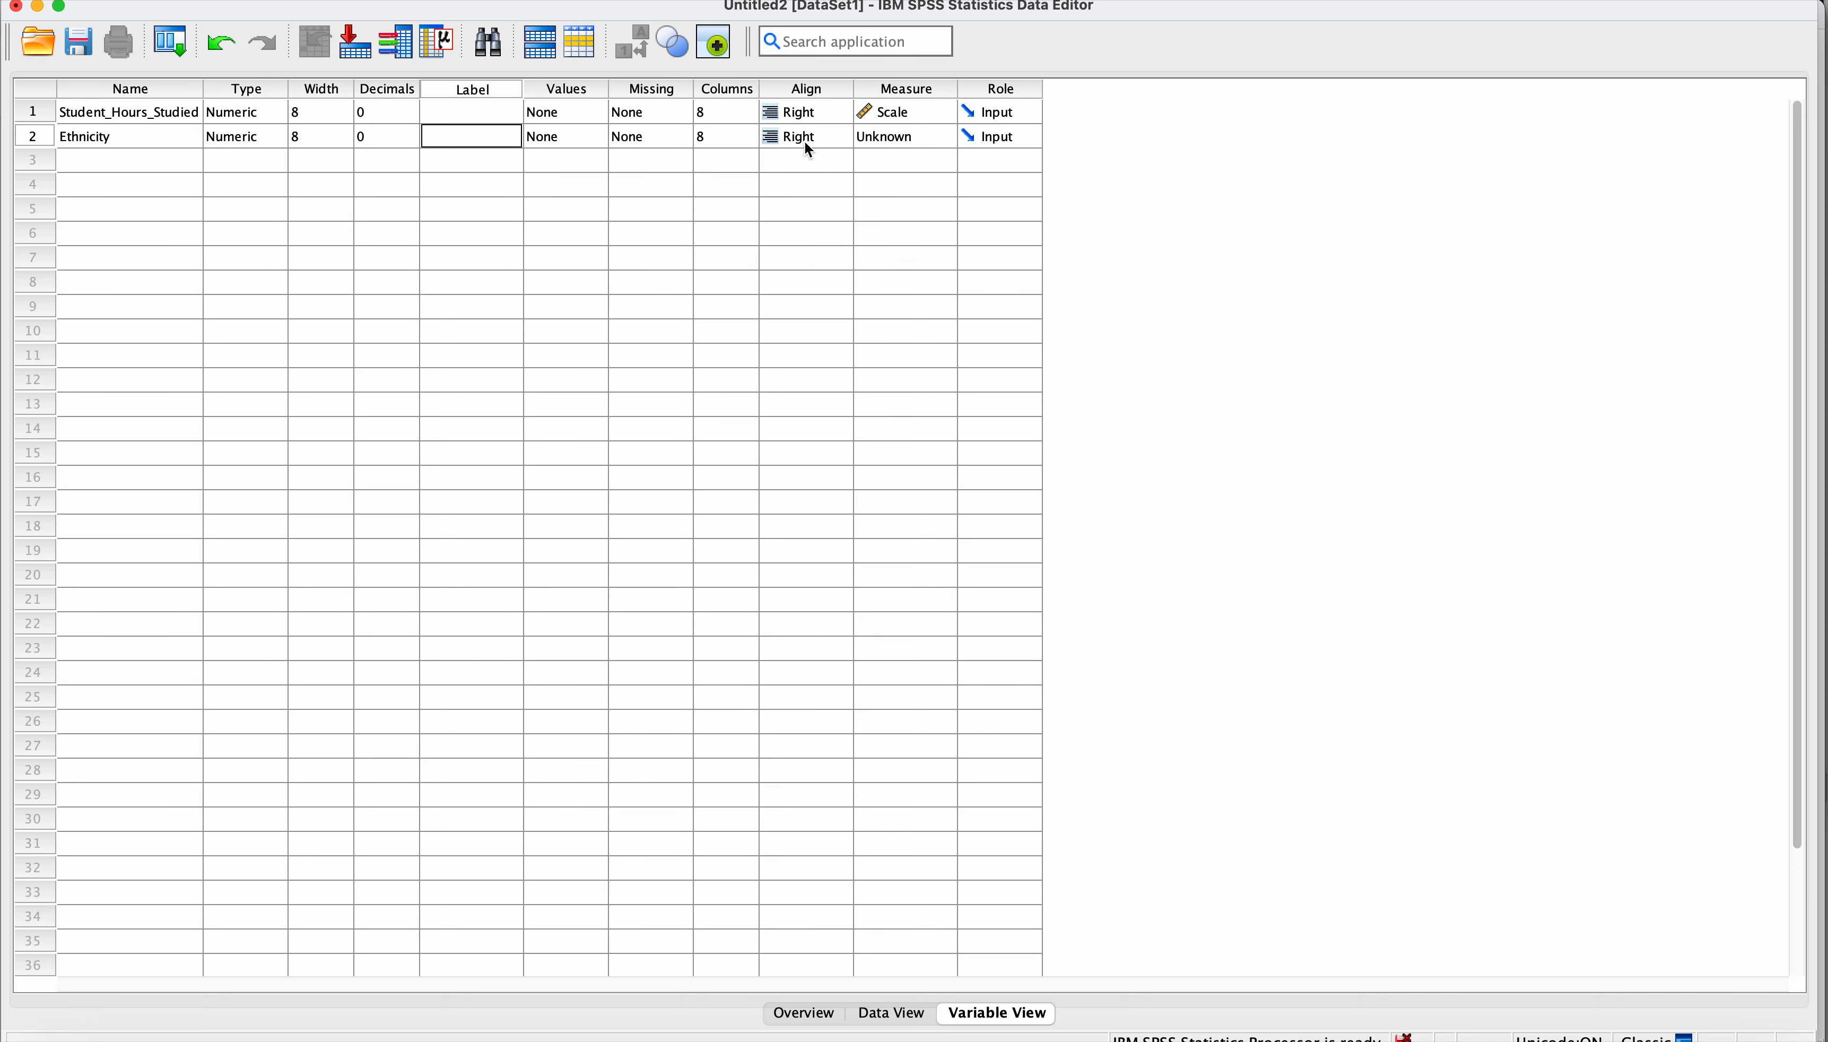
{"action": "left_click", "coordinate": [880, 137]}
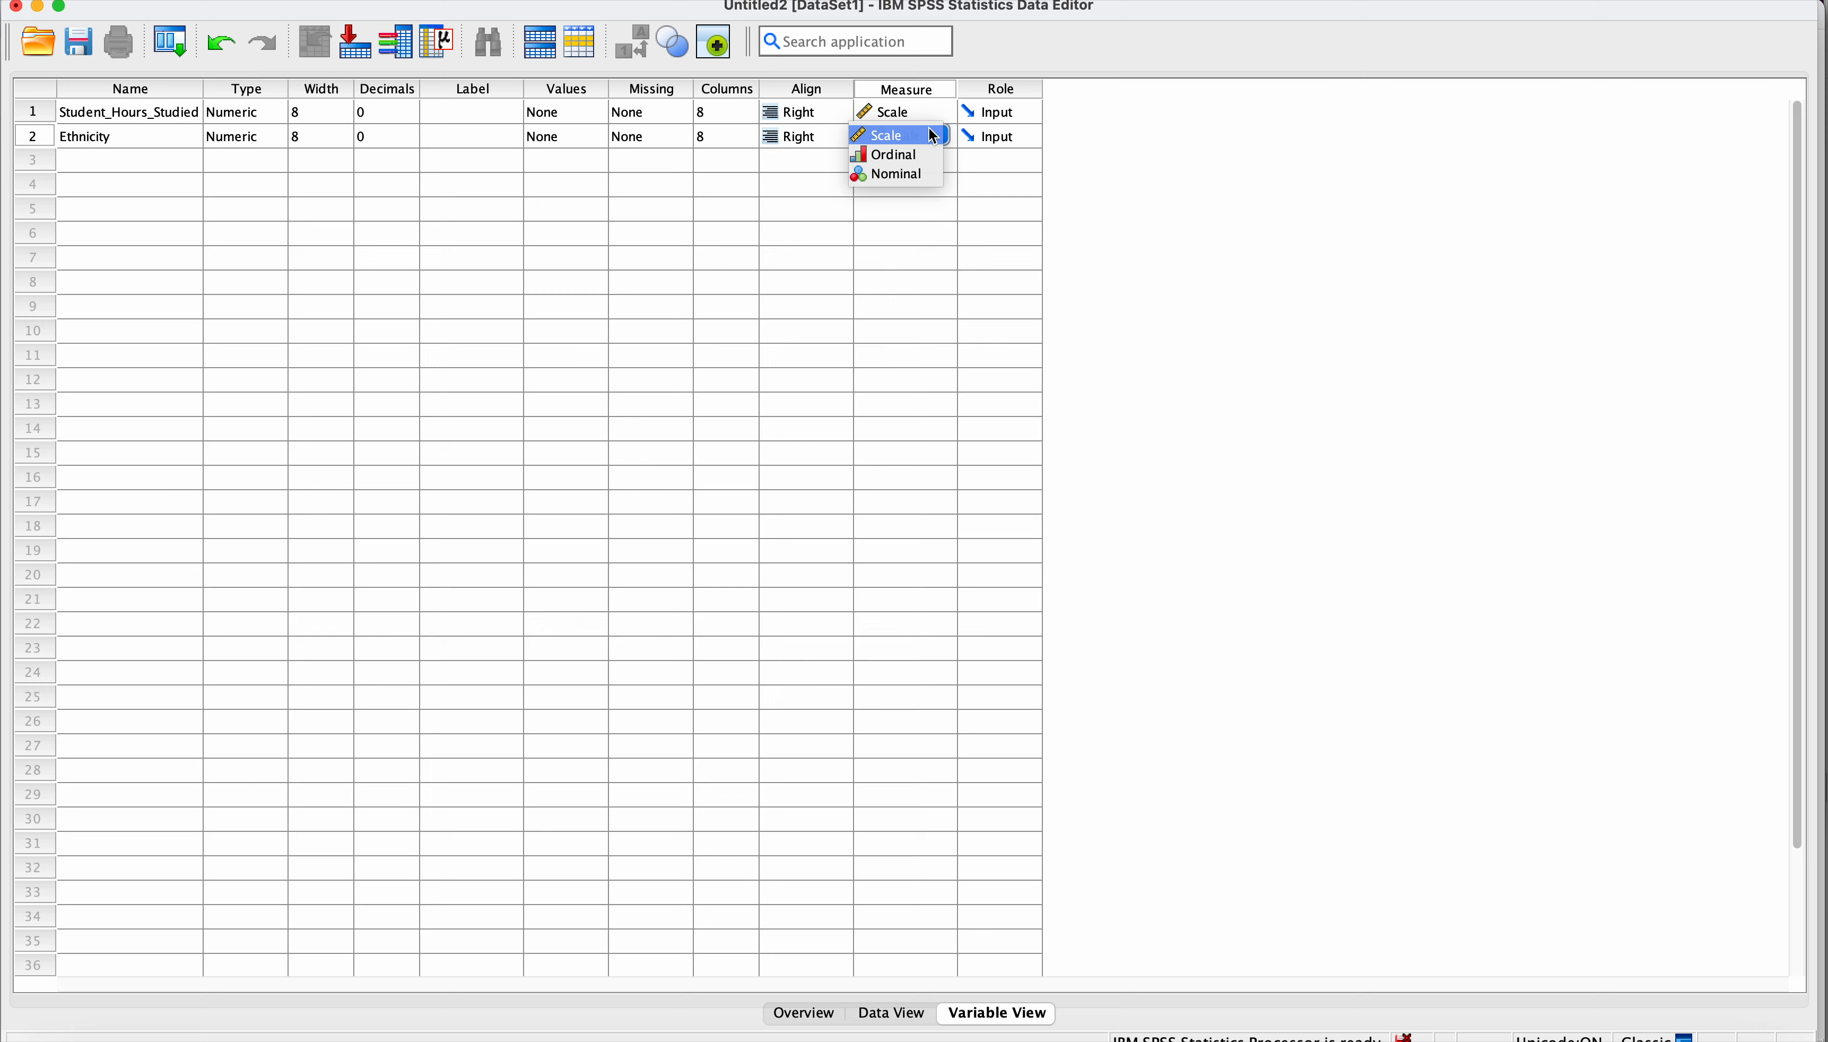
{"action": "left_click", "coordinate": [912, 172]}
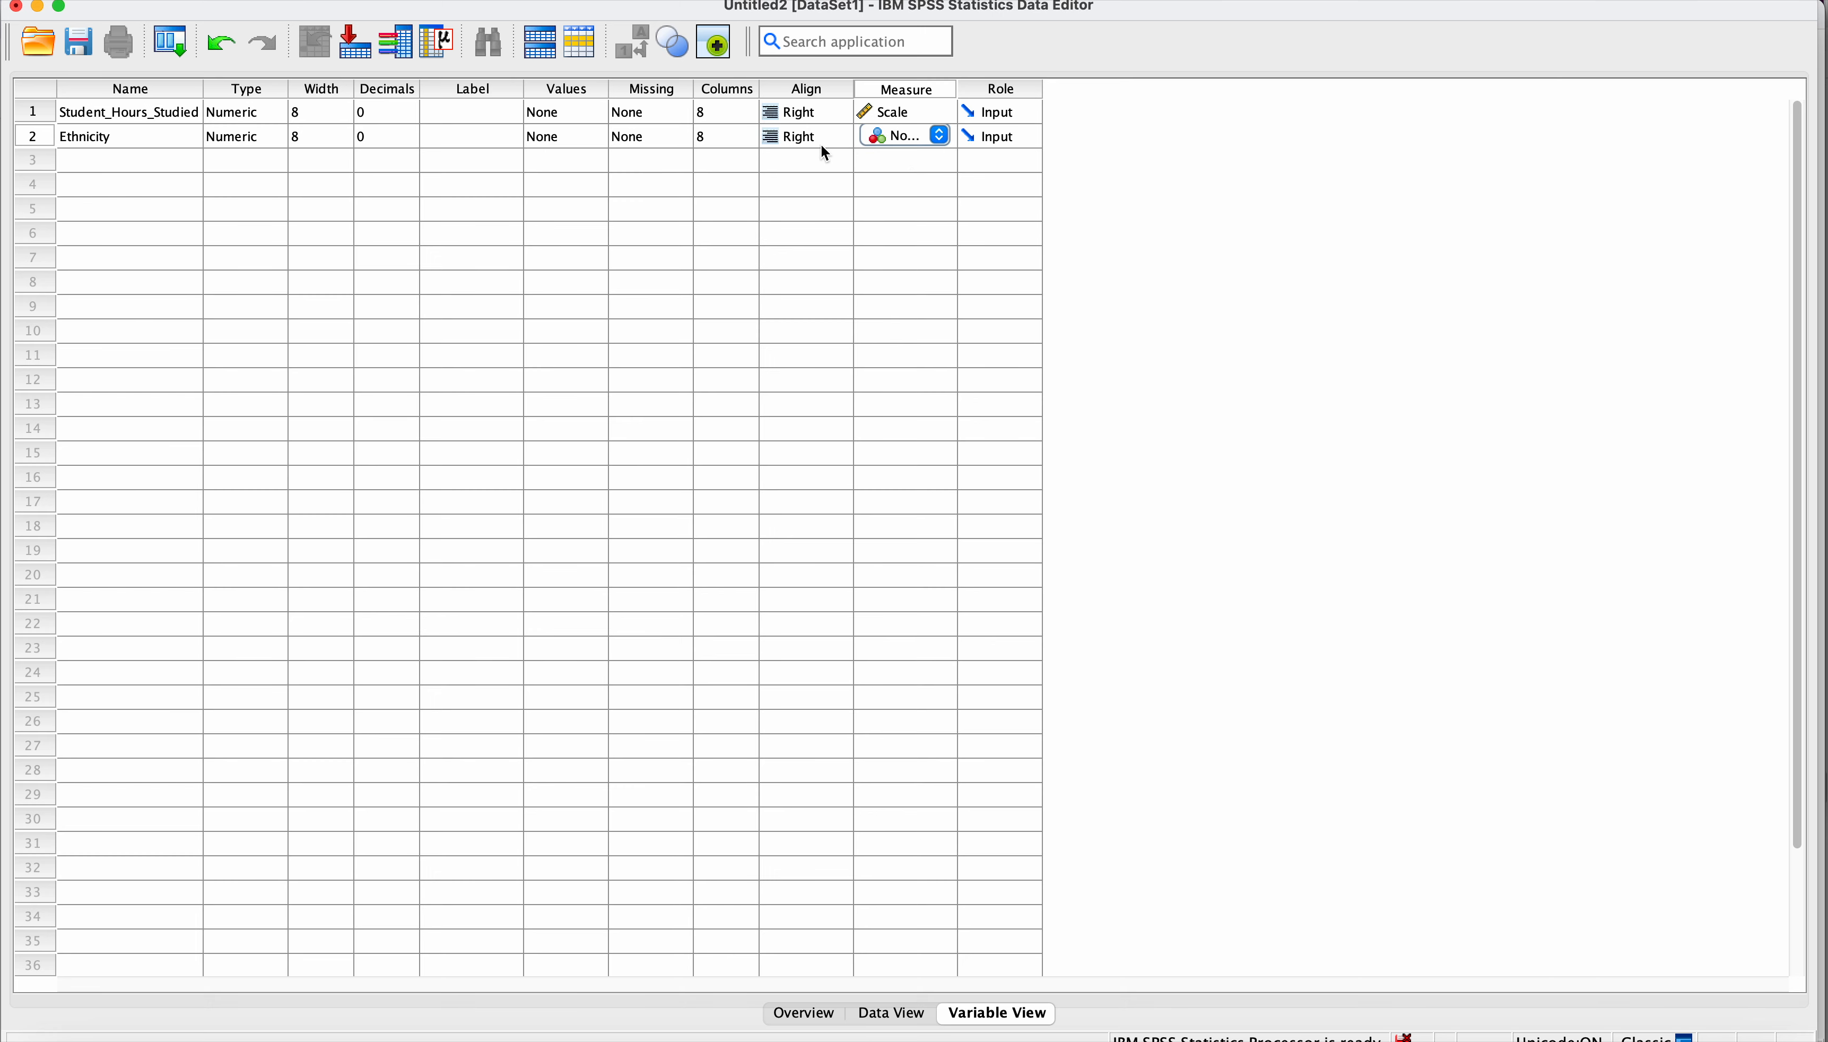
Add a value label to Ethnicity that codes 1 as Hispanic
{"action": "left_click", "coordinate": [575, 144]}
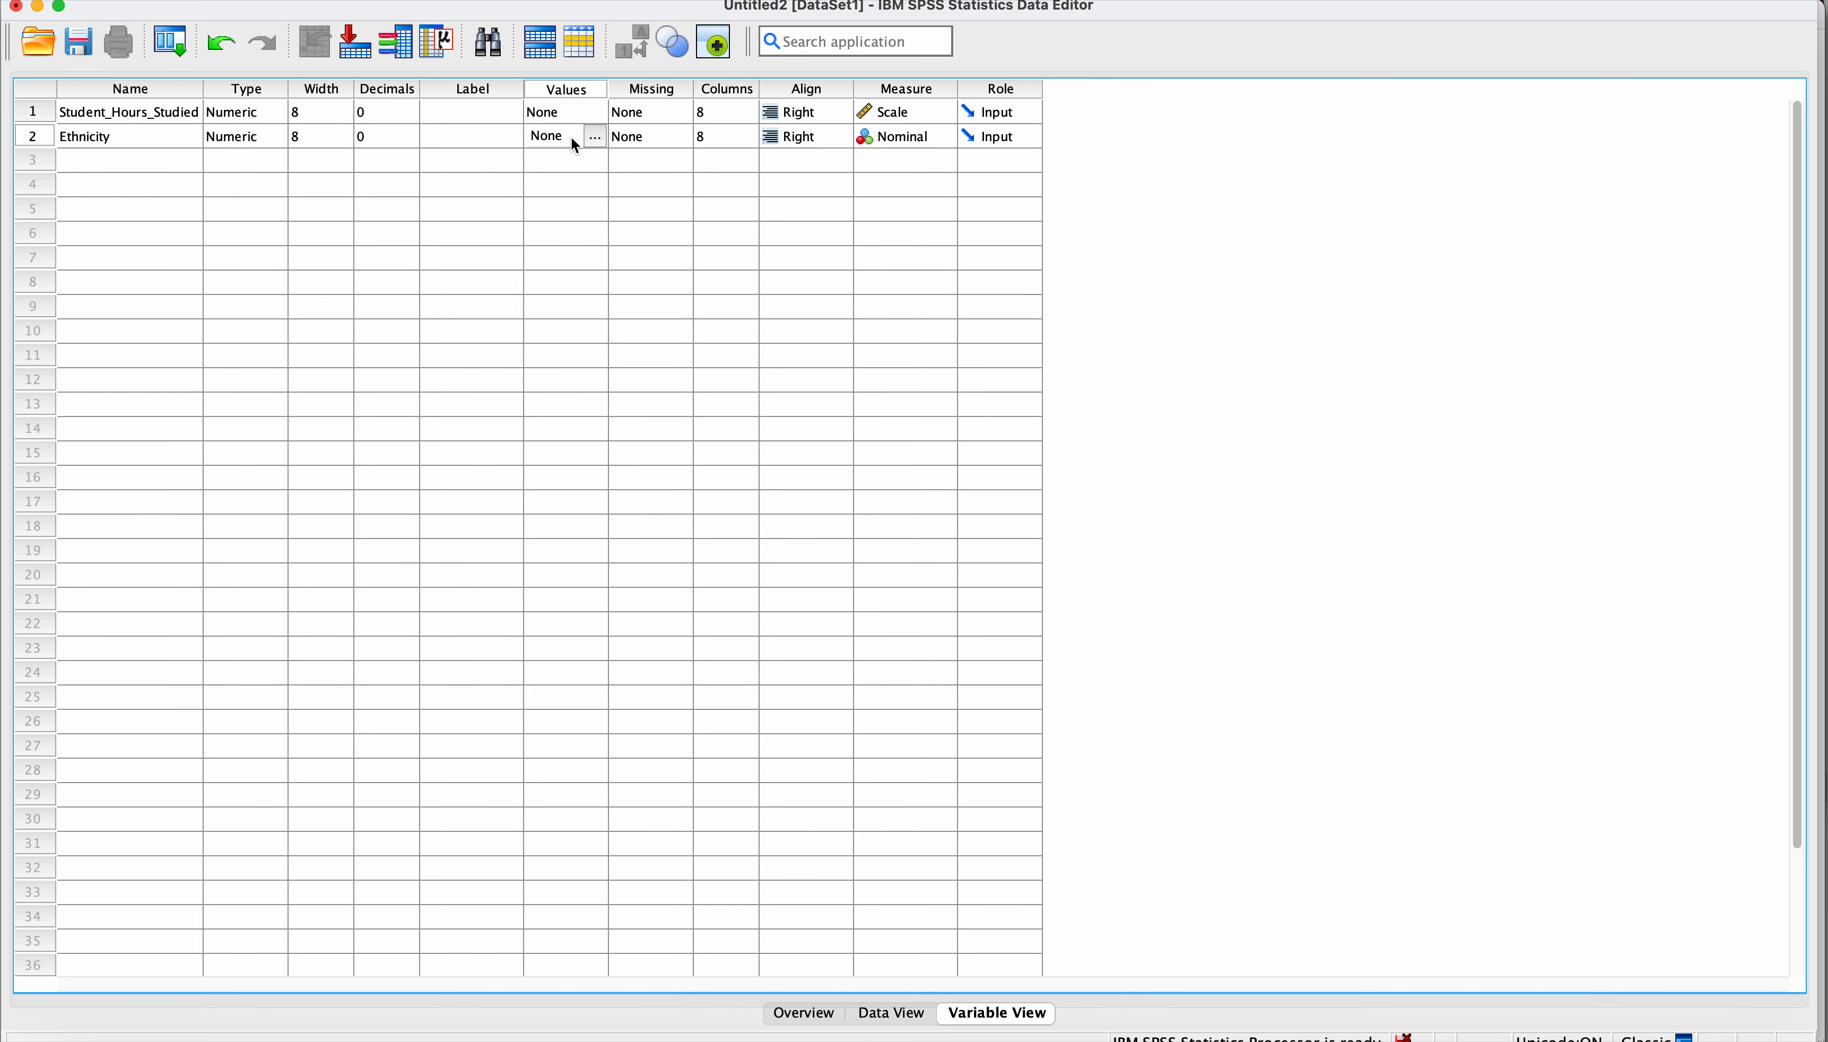
{"action": "left_click", "coordinate": [596, 136]}
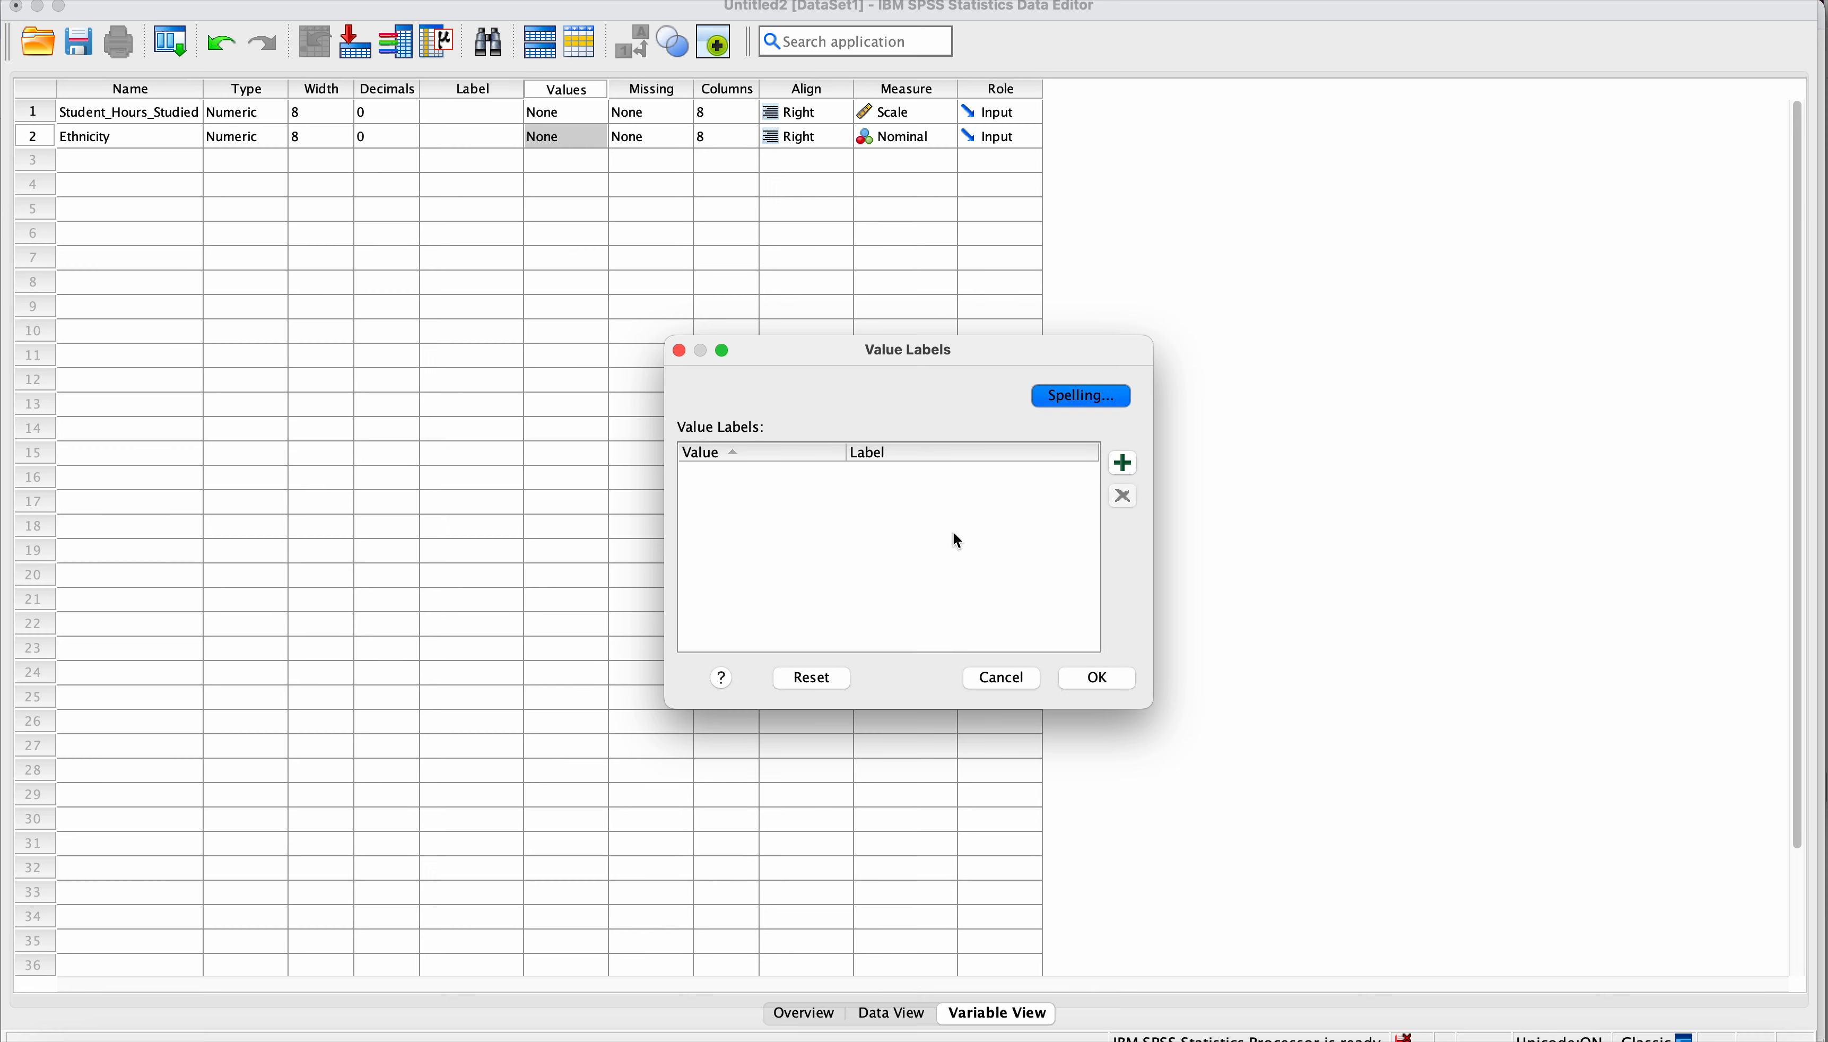
{"action": "left_click", "coordinate": [1122, 464]}
{"action": "double_click", "coordinate": [756, 475]}
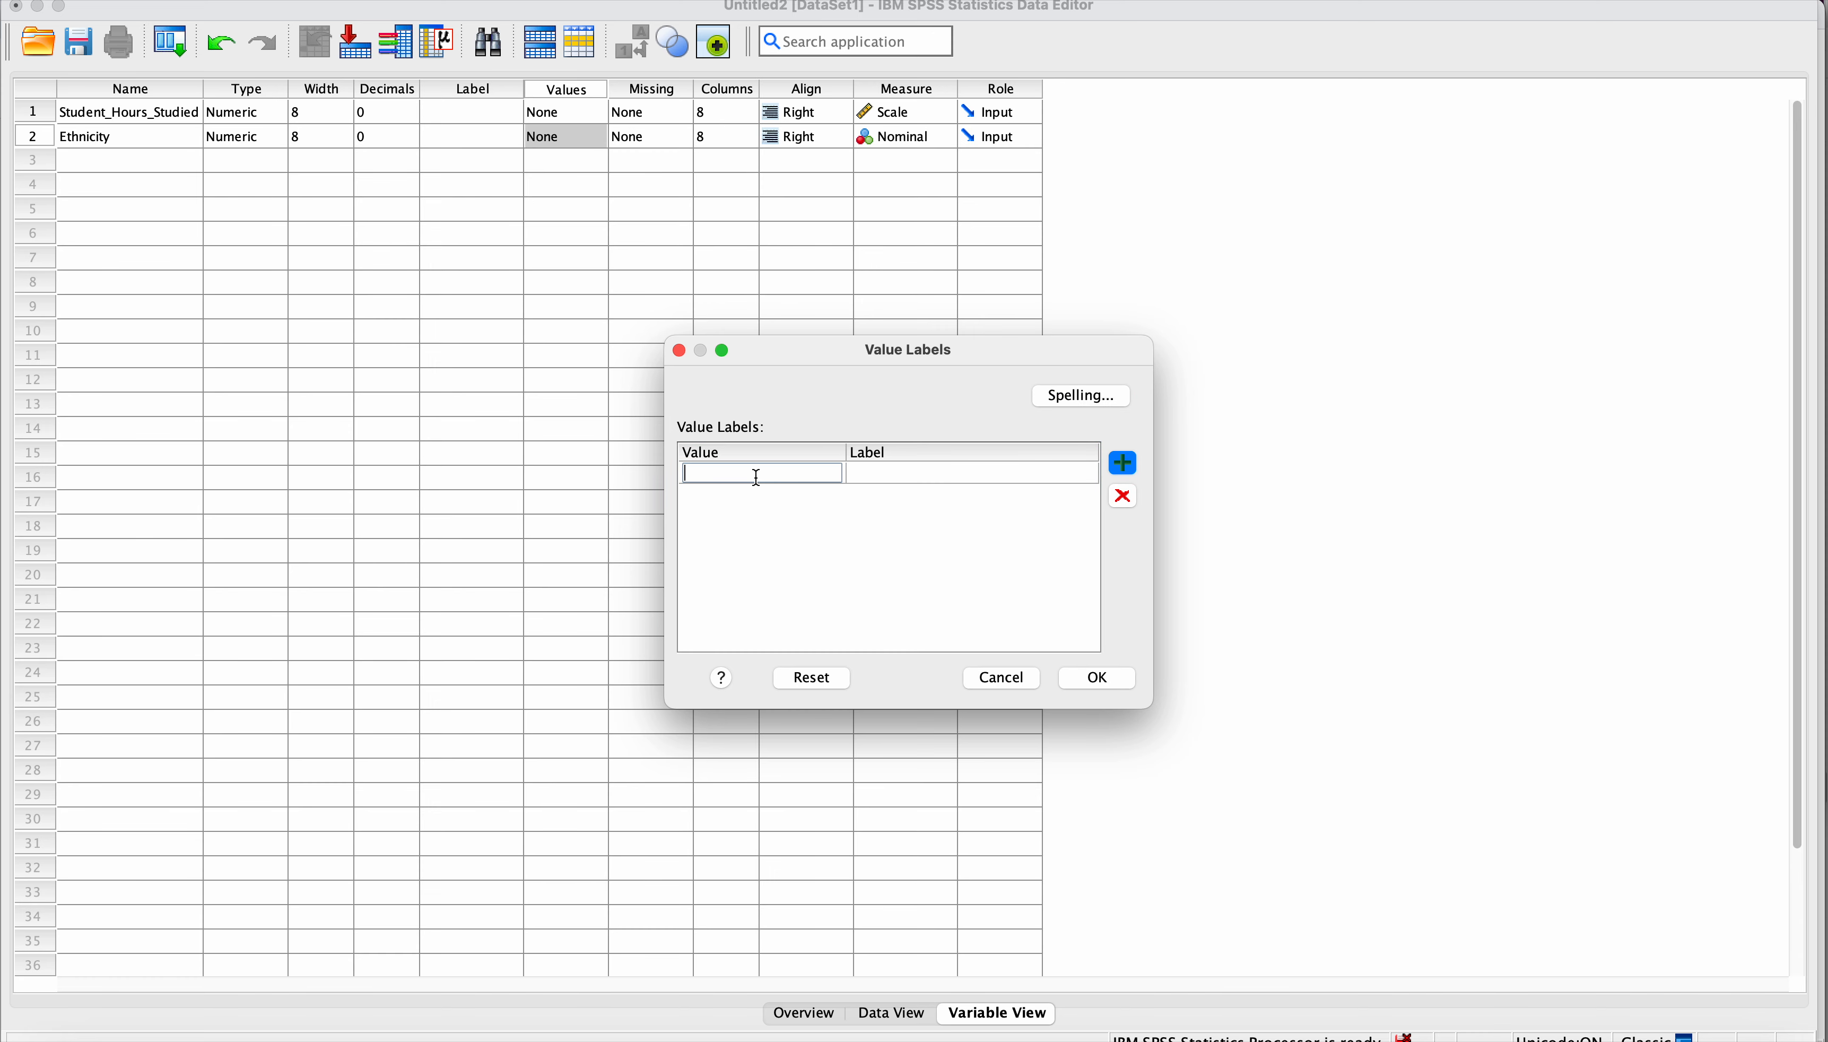
{"action": "type", "text": "1"}
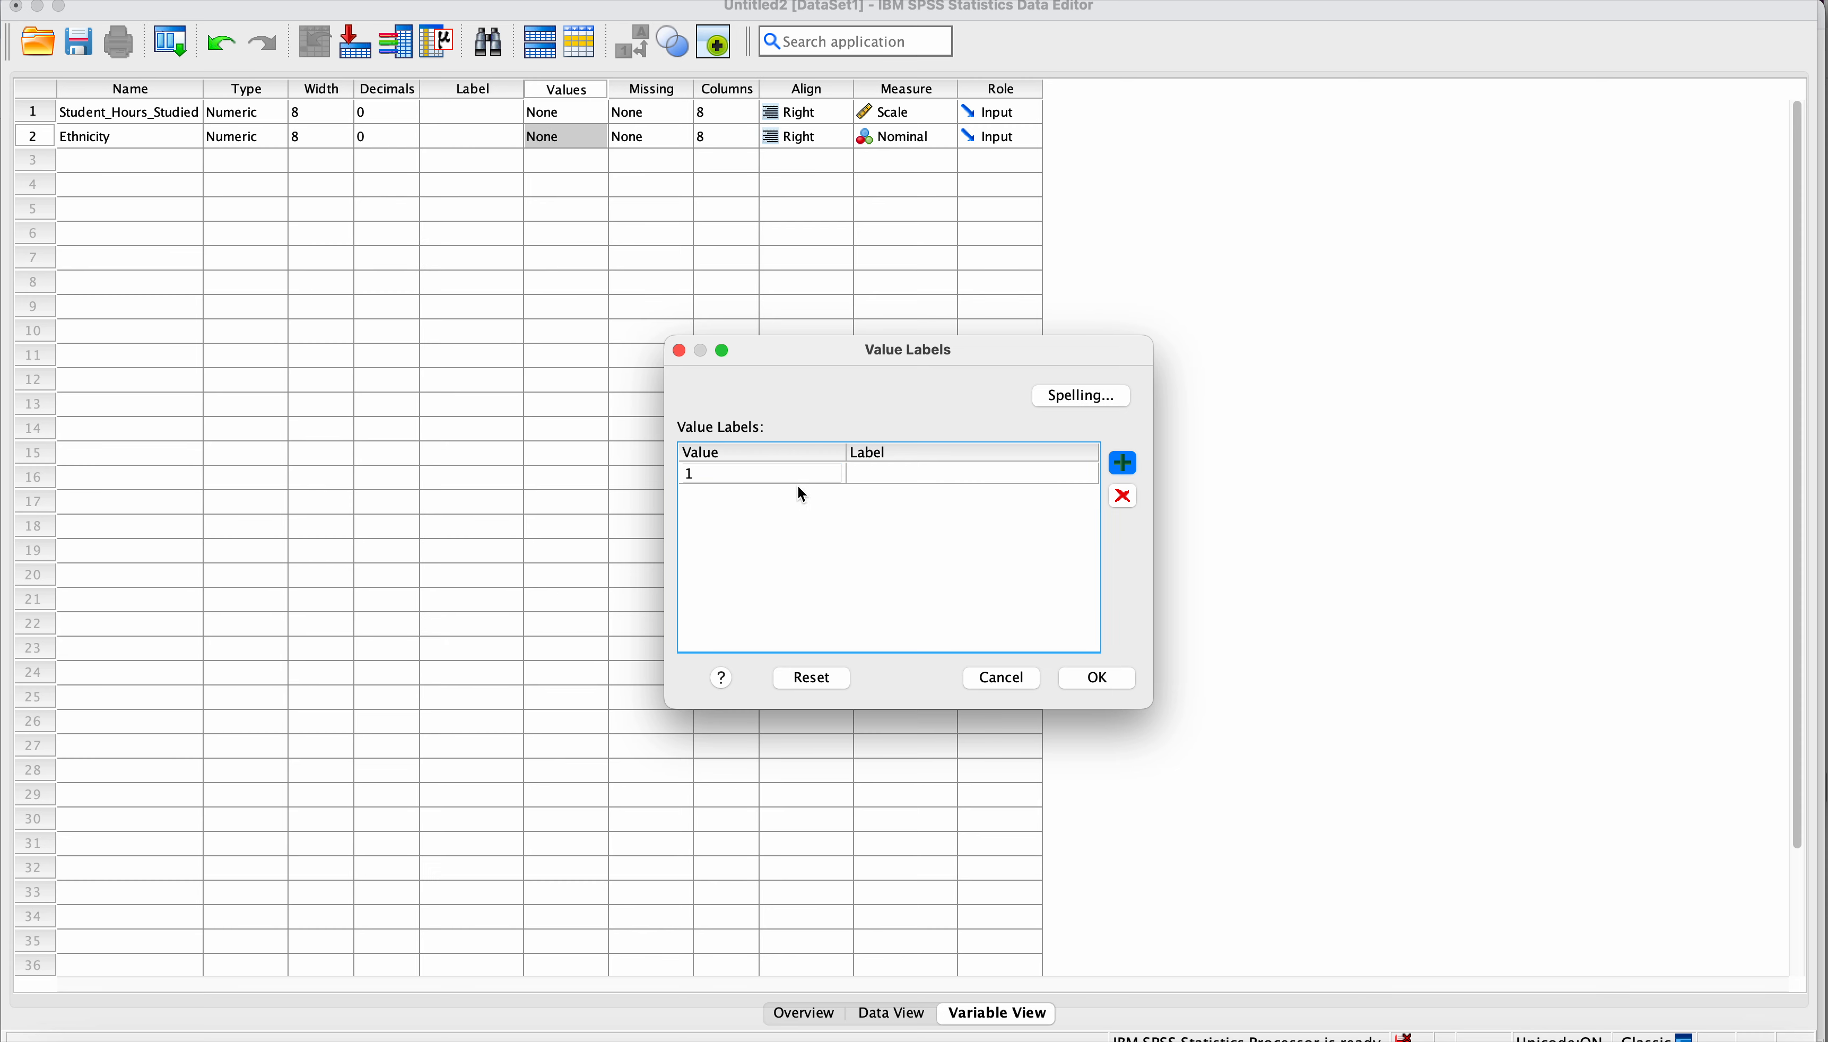
{"action": "left_click", "coordinate": [870, 469]}
{"action": "left_click", "coordinate": [870, 469]}
{"action": "type", "text": "Hi"}
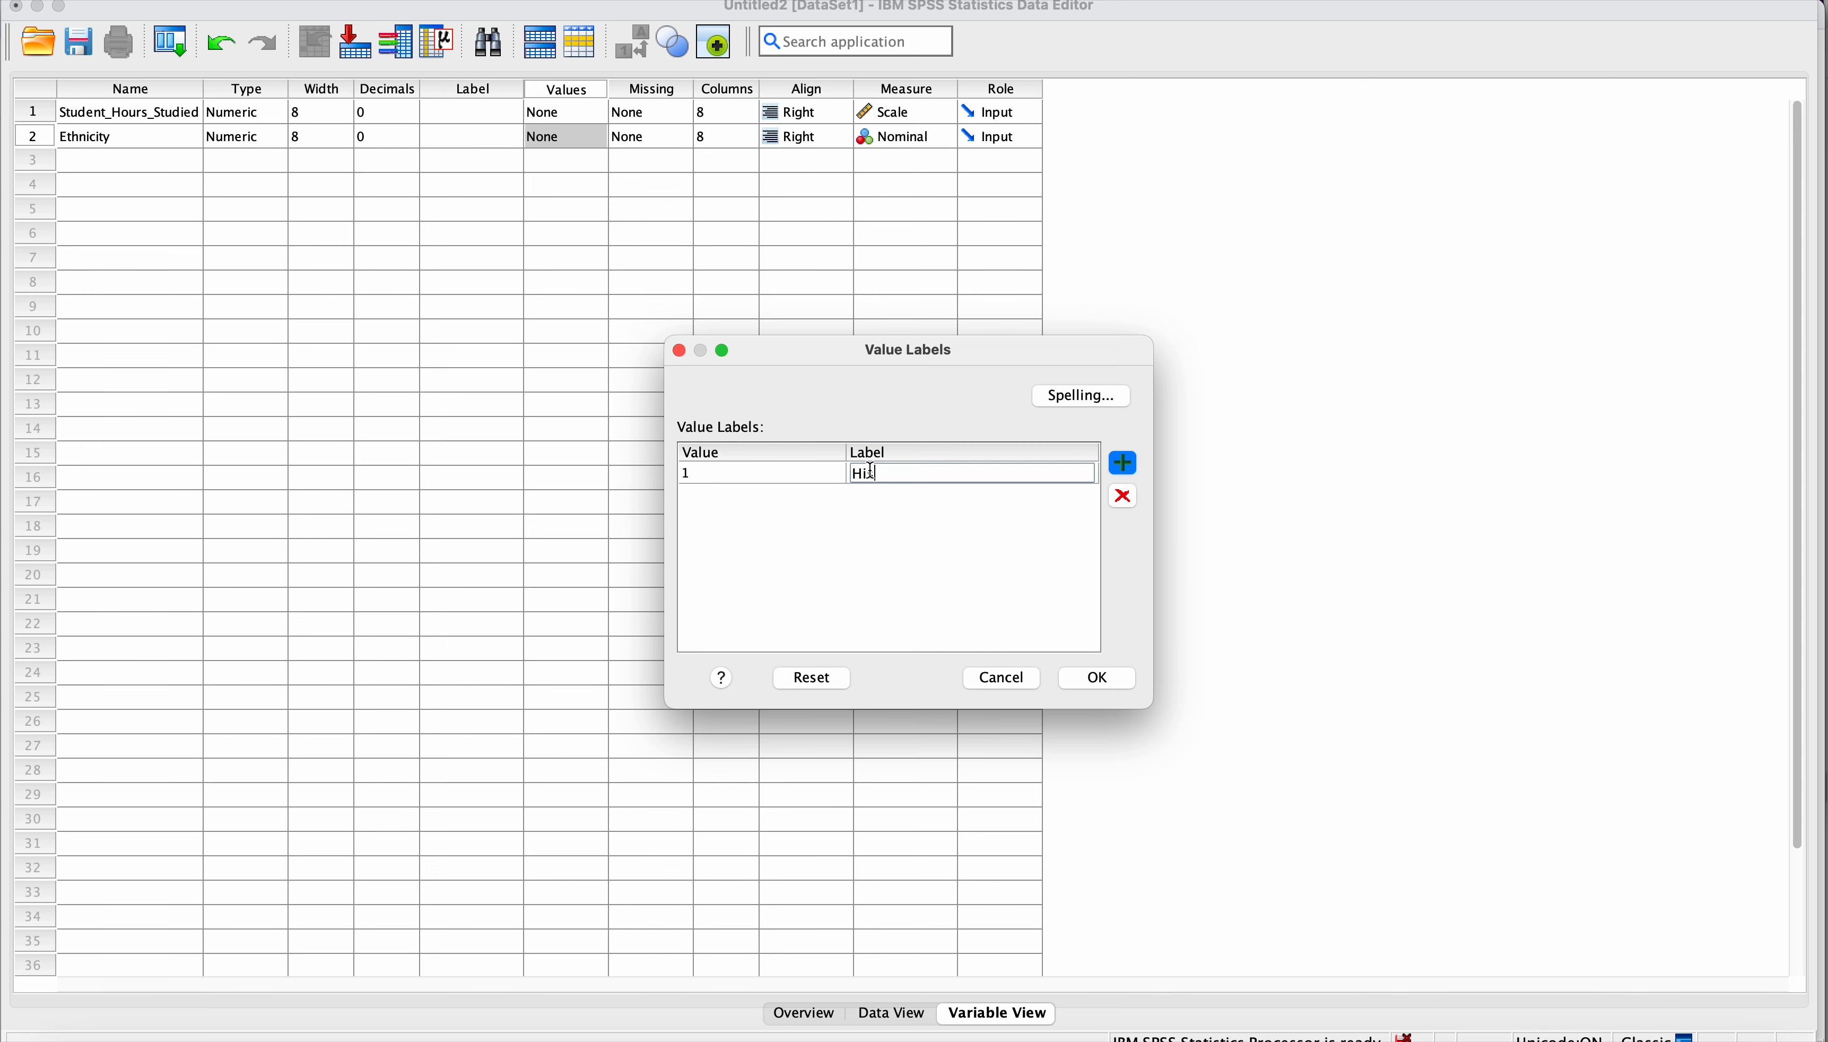
{"action": "type", "text": "spanic"}
{"action": "key", "text": "Return"}
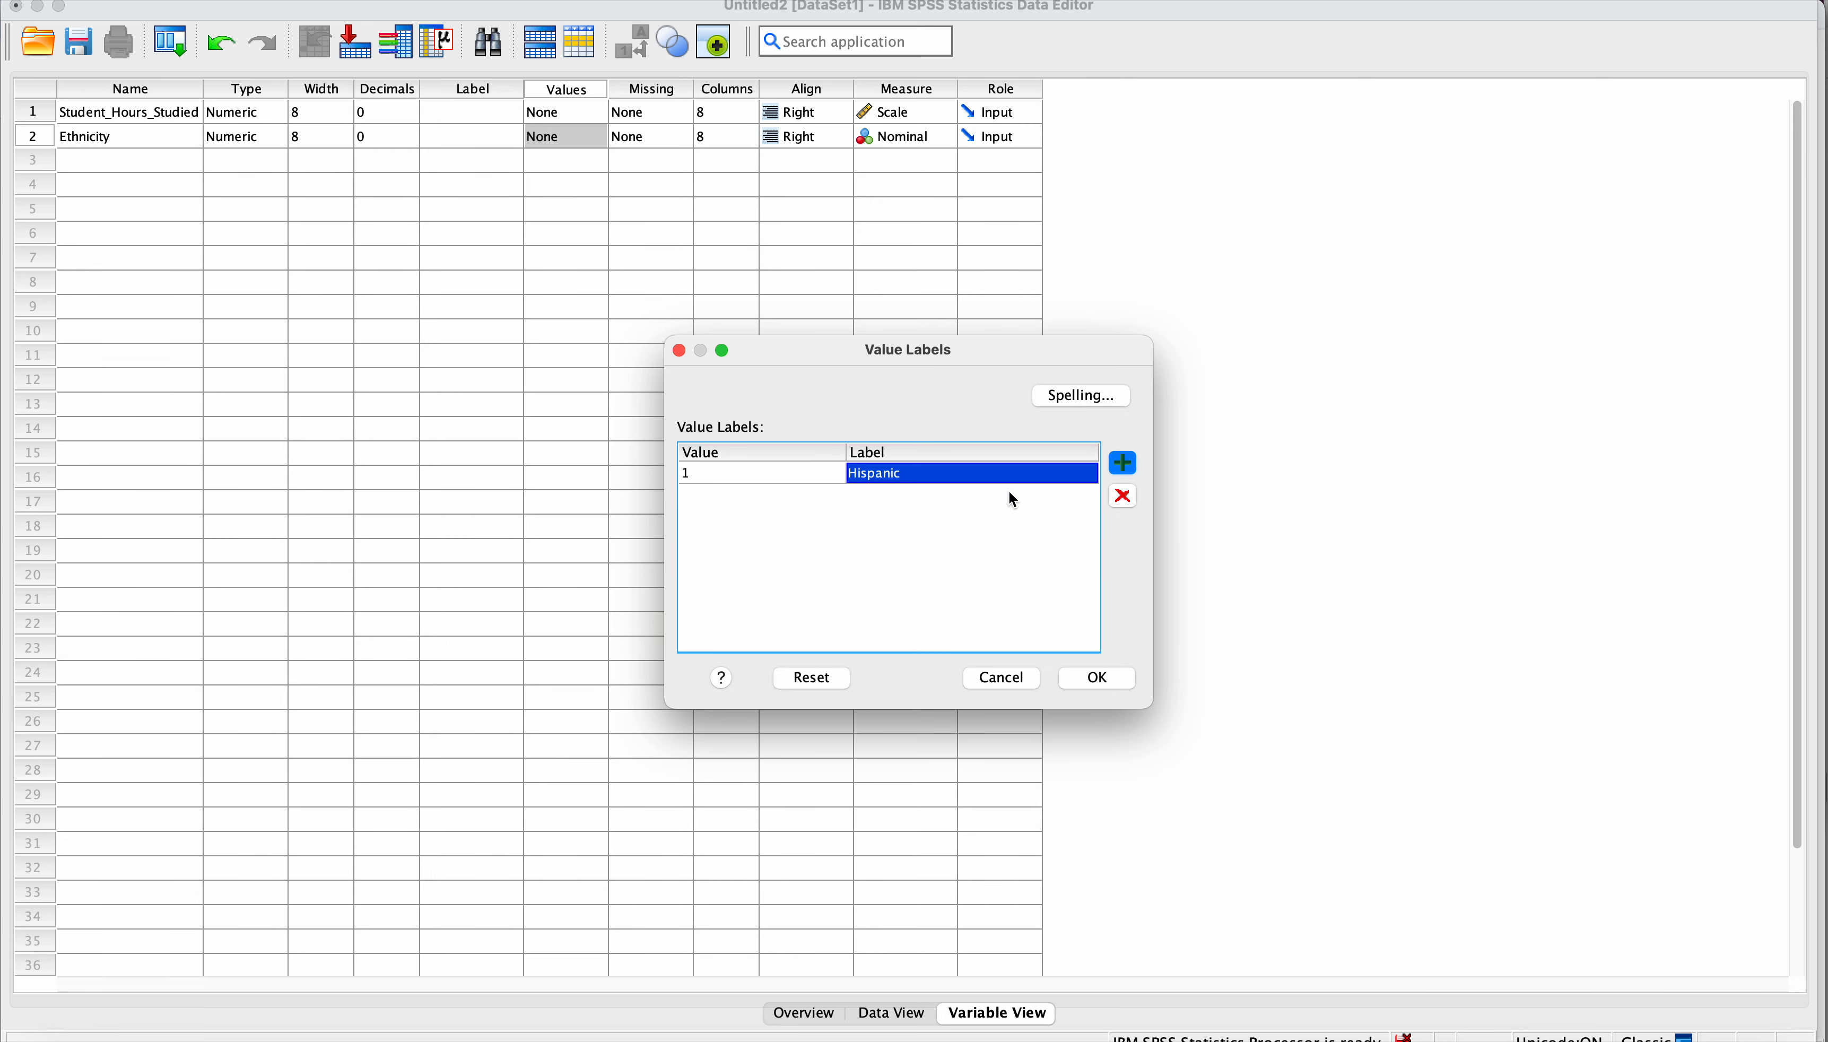
Add a second Ethnicity value label that codes 2 as Caucasian and accept the labels
{"action": "left_click", "coordinate": [1122, 463]}
{"action": "left_click", "coordinate": [747, 491]}
{"action": "type", "text": "2"}
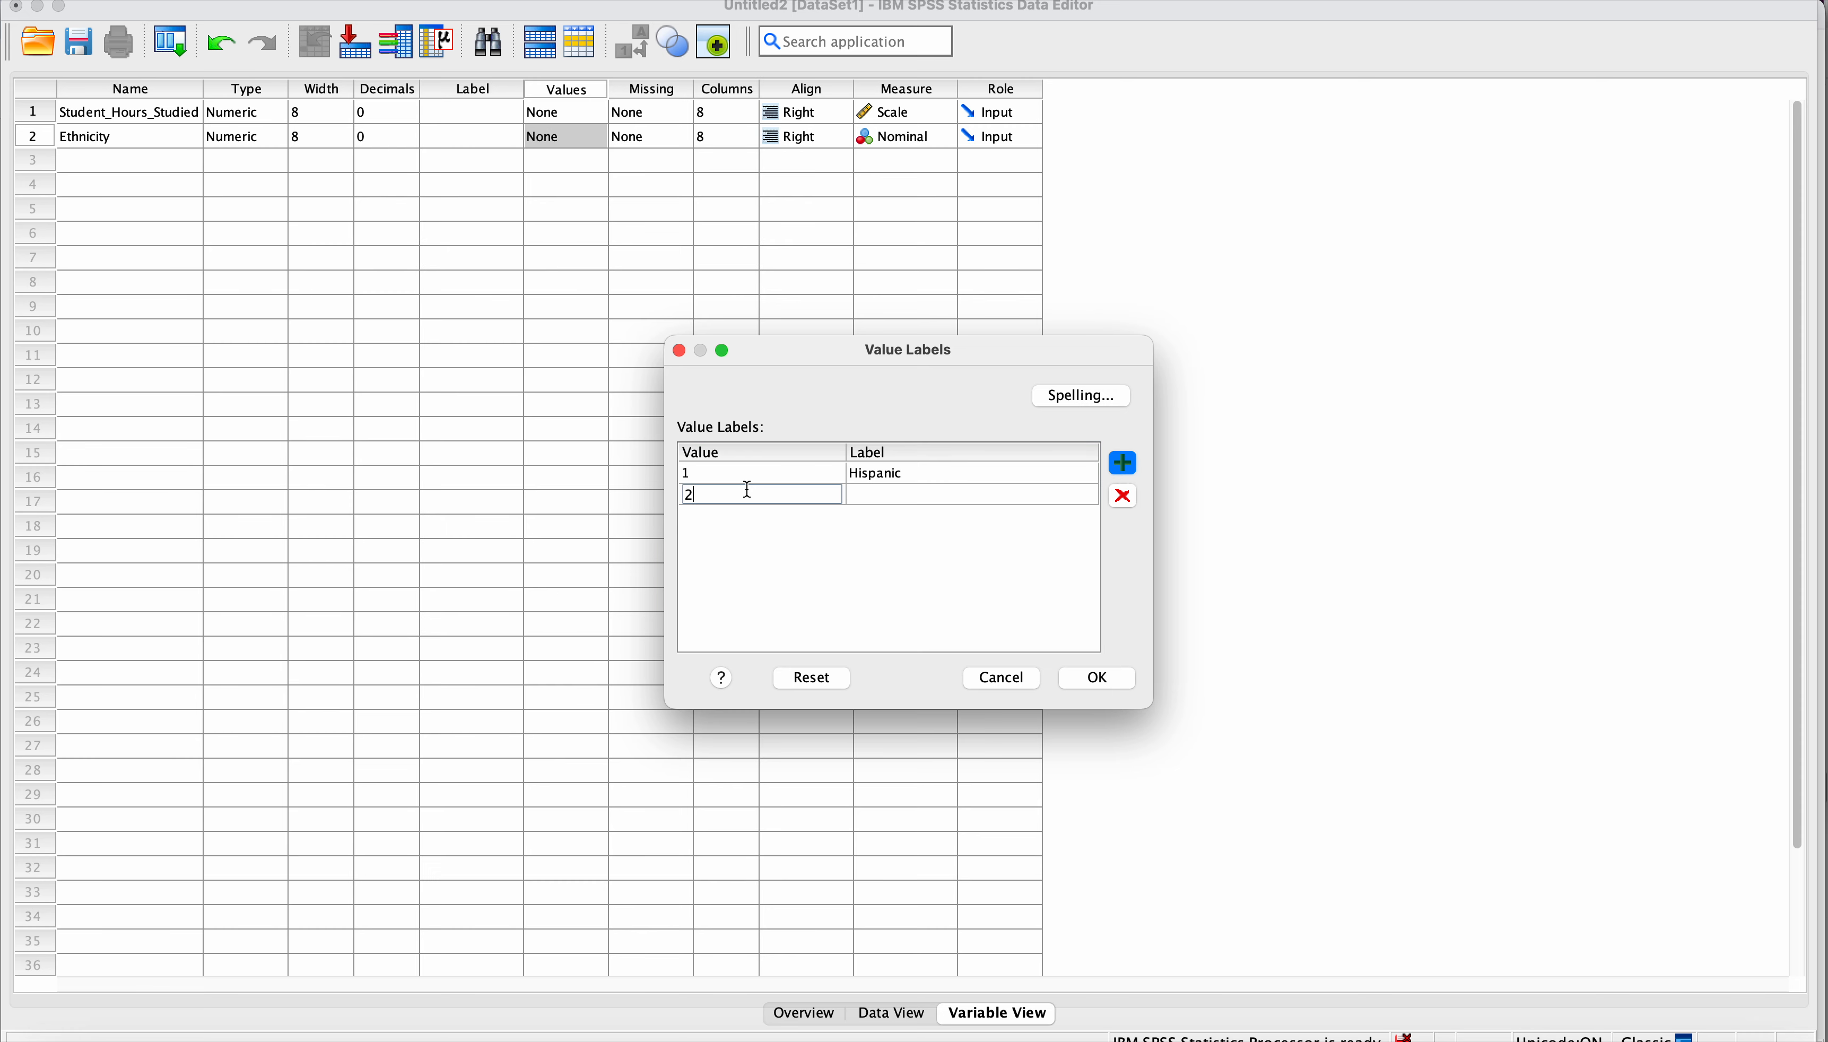
{"action": "left_click", "coordinate": [881, 499]}
{"action": "left_click", "coordinate": [881, 499]}
{"action": "type", "text": "Cau"}
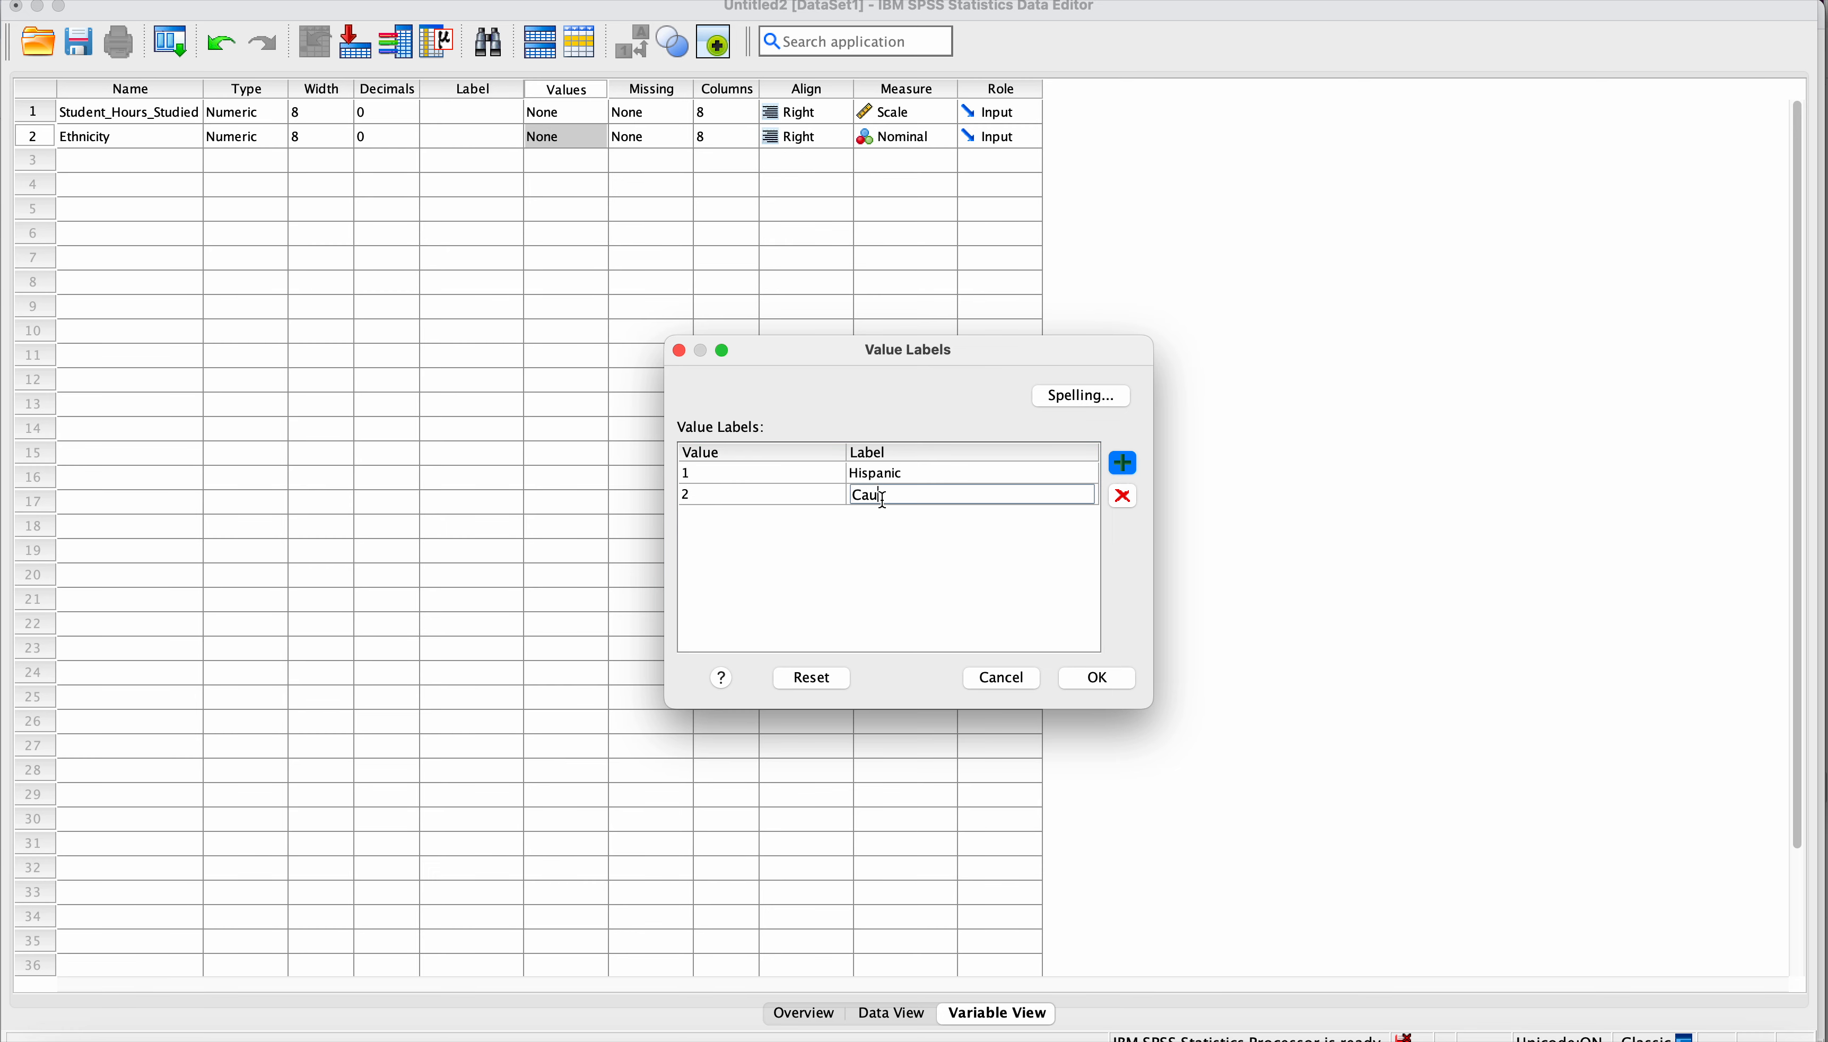
{"action": "type", "text": "casian"}
{"action": "key", "text": "Return"}
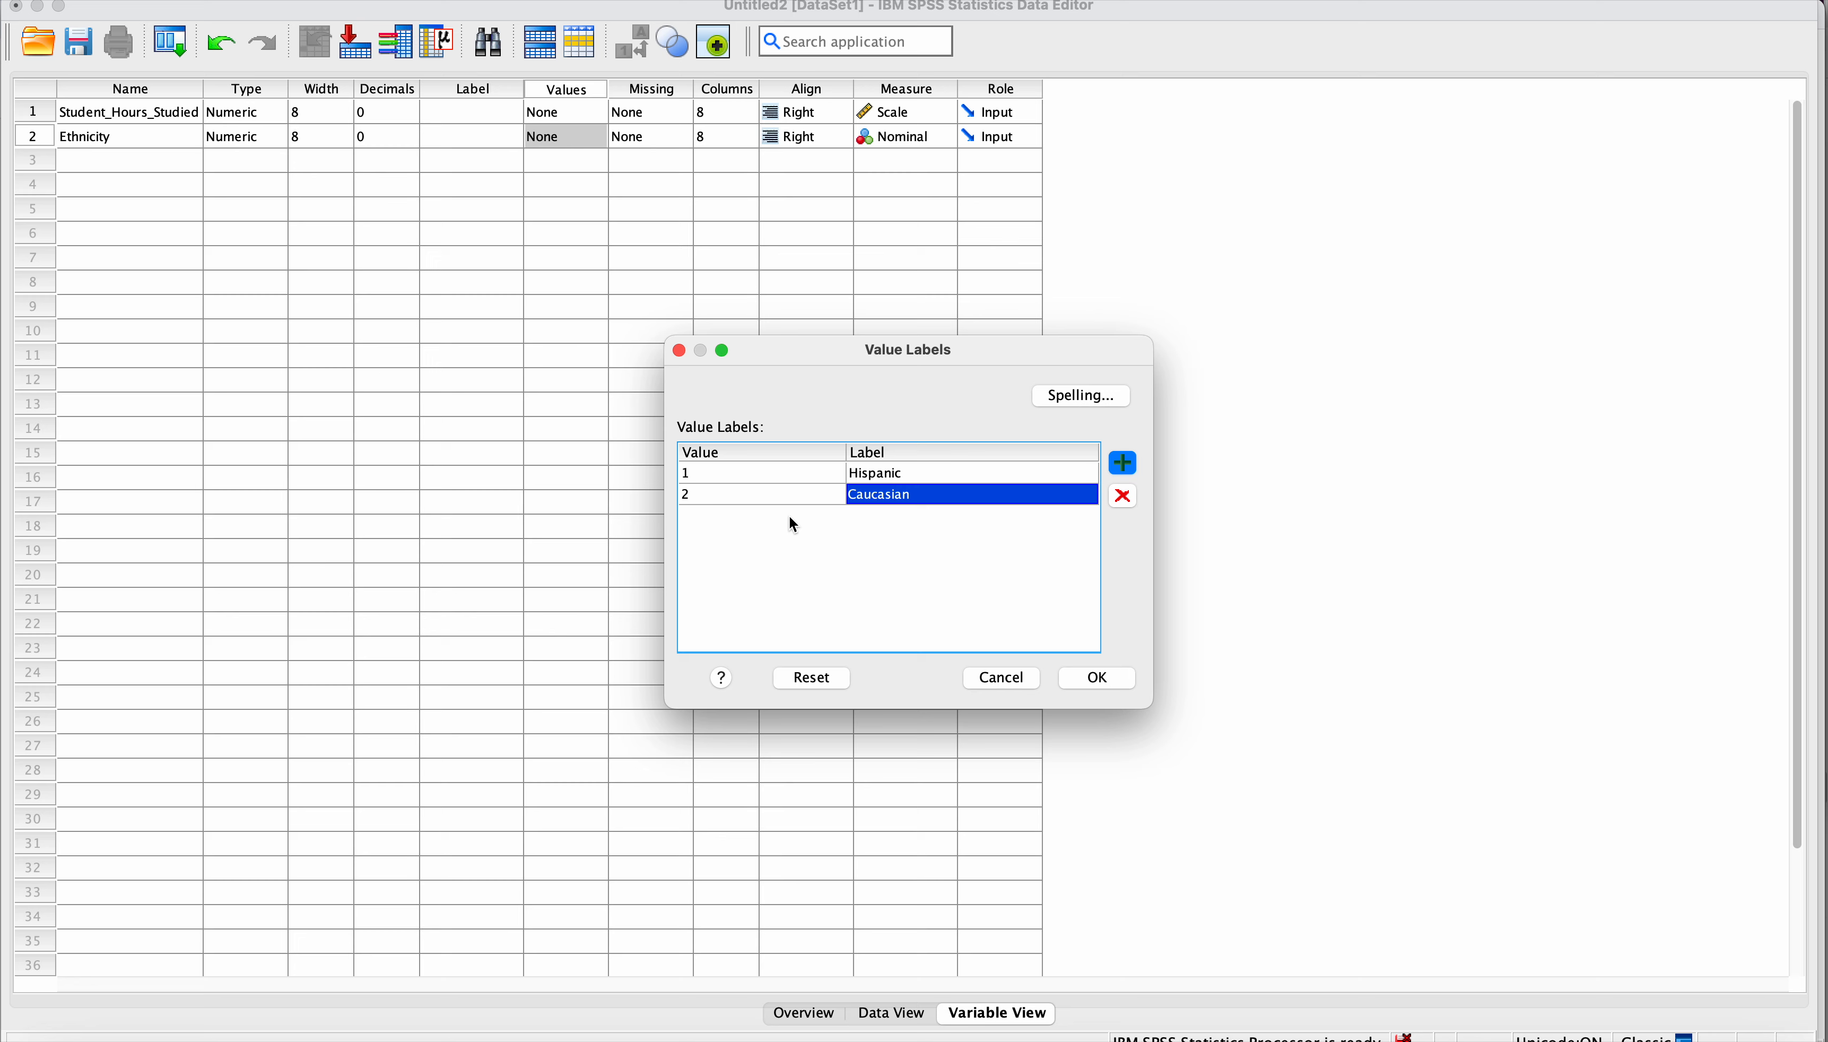
{"action": "left_click", "coordinate": [1070, 683]}
In the data sheet, enter 1, 2, 3 and 1 as Student_Hours_Studied for cases 1 to 4
{"action": "left_click", "coordinate": [893, 1012]}
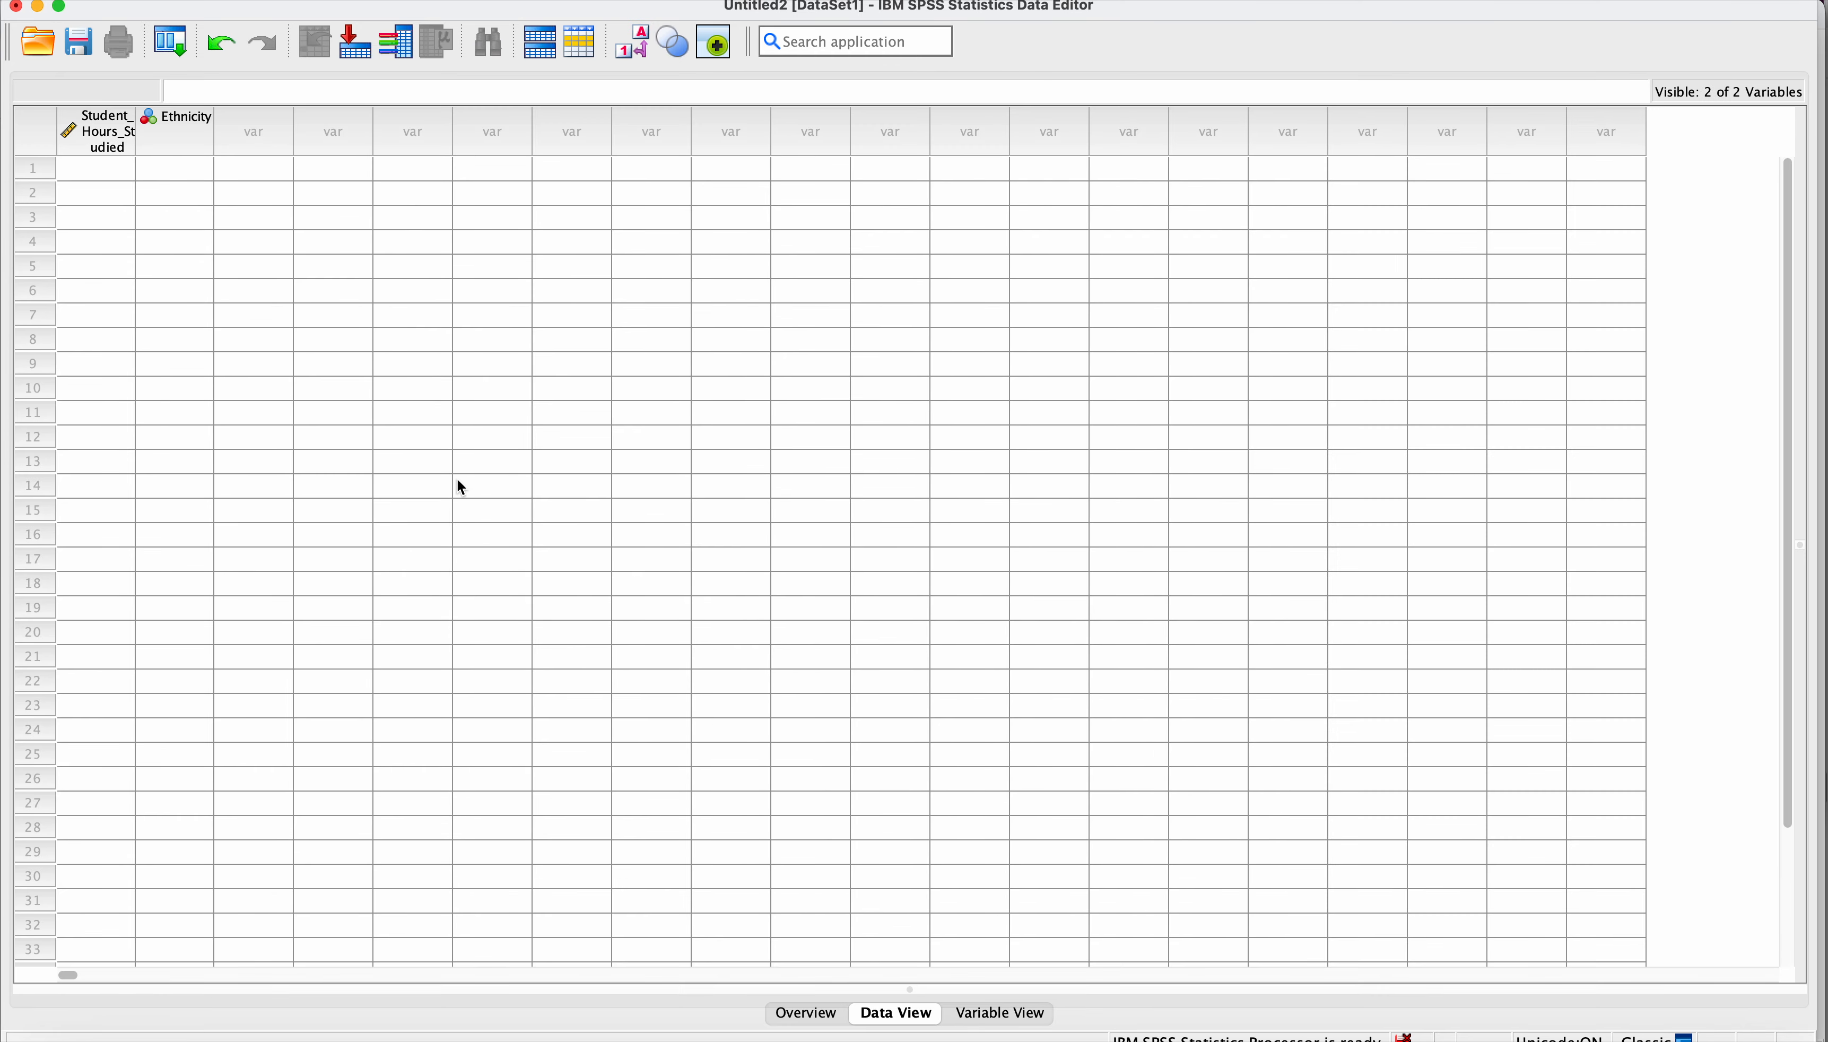
{"action": "left_click", "coordinate": [102, 138]}
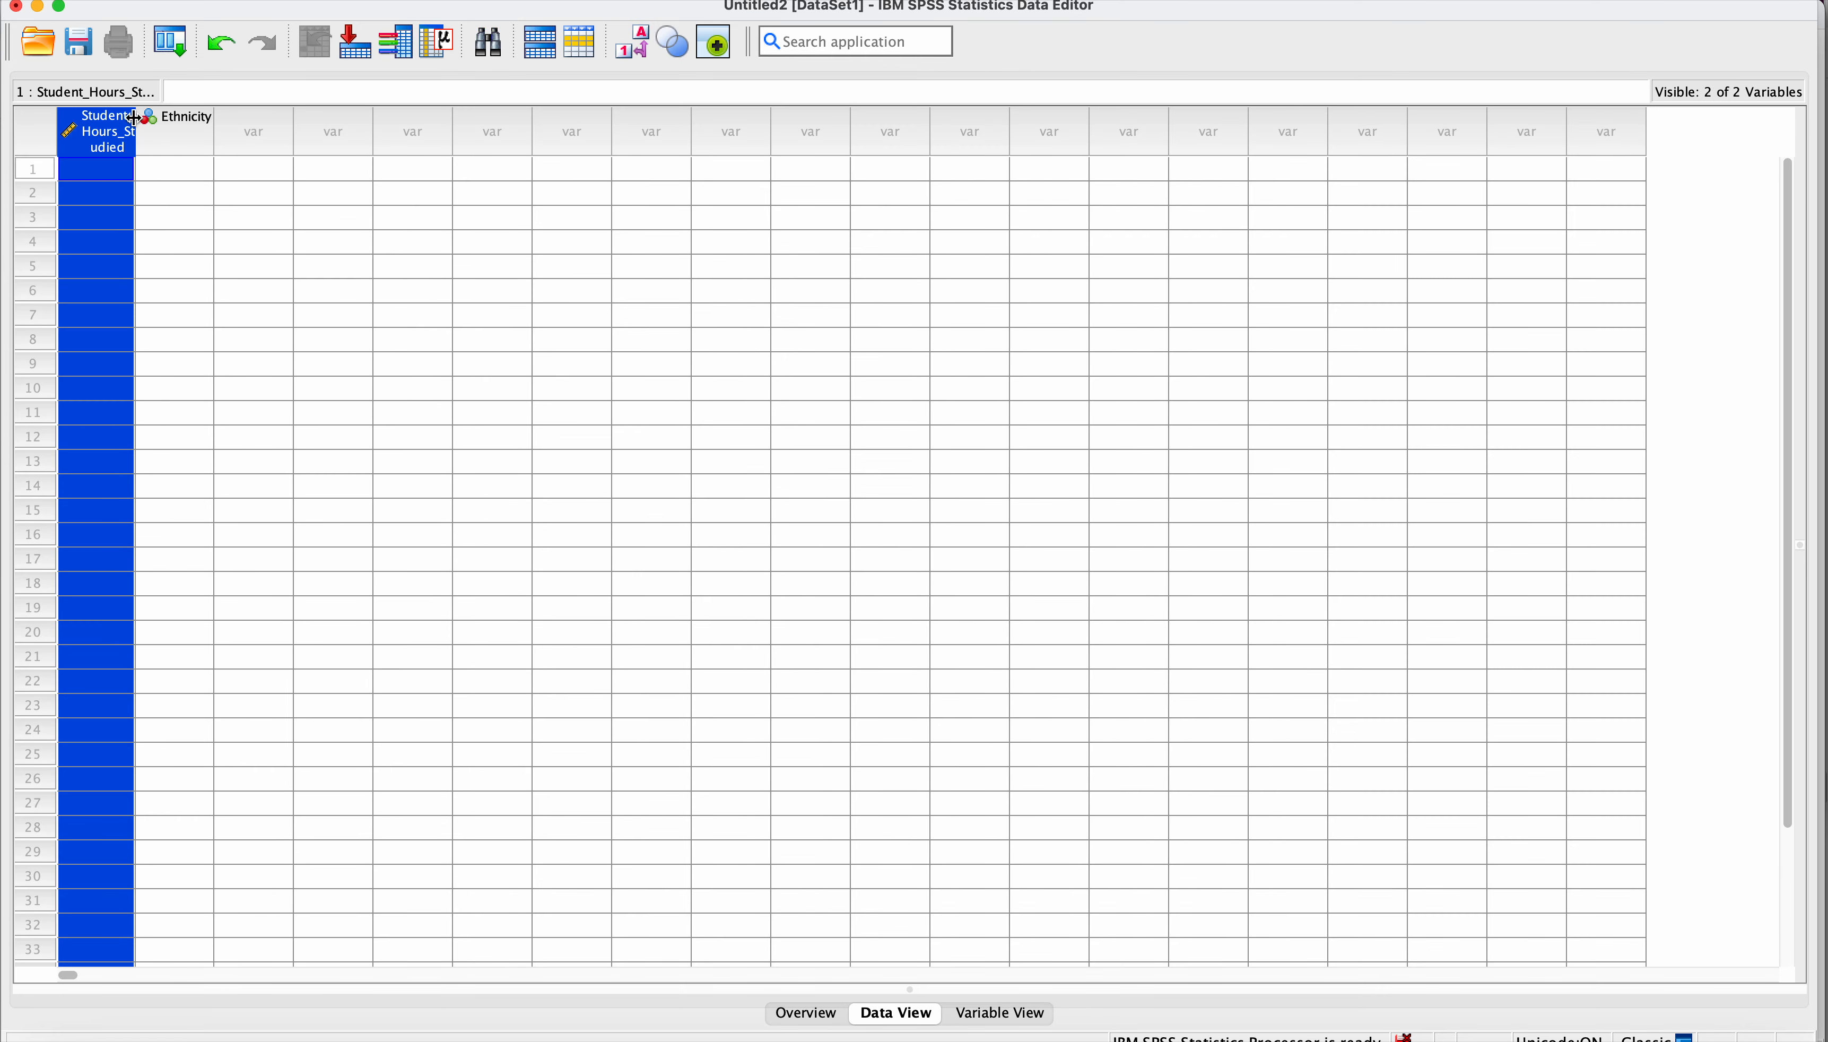
{"action": "left_click", "coordinate": [172, 138]}
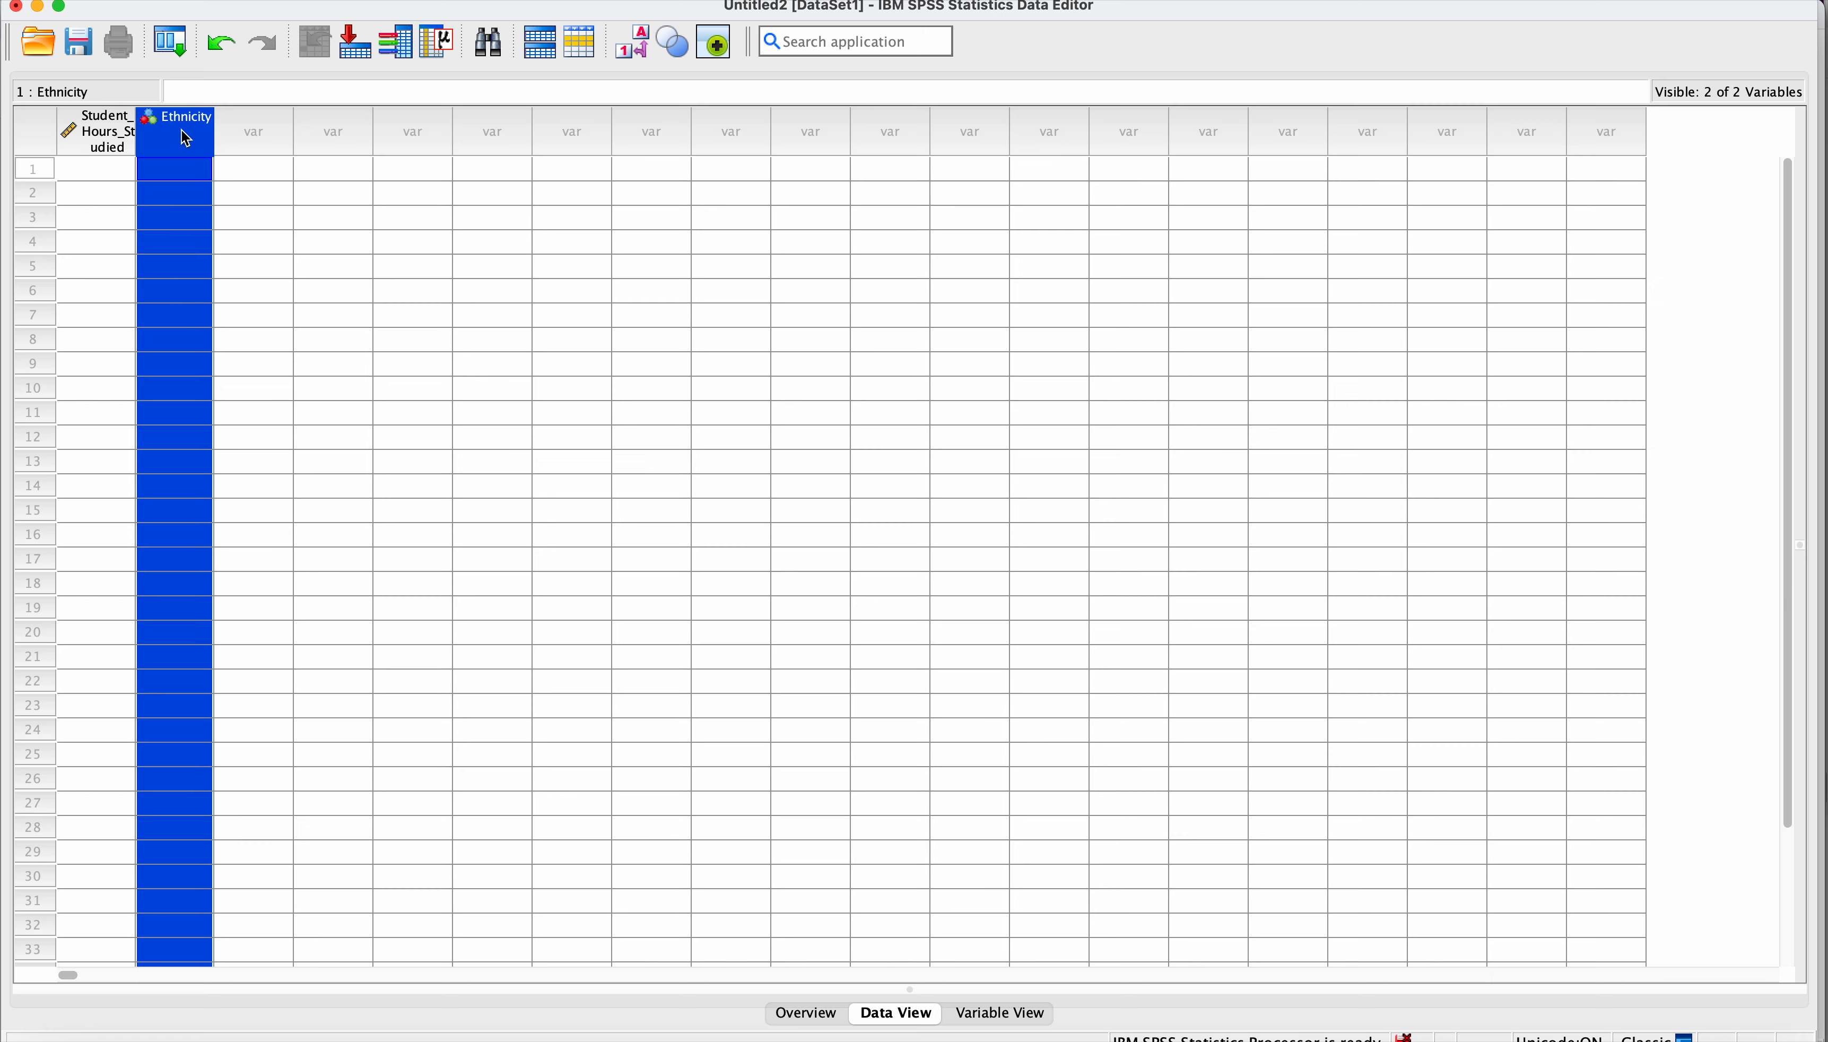
{"action": "left_click", "coordinate": [122, 178]}
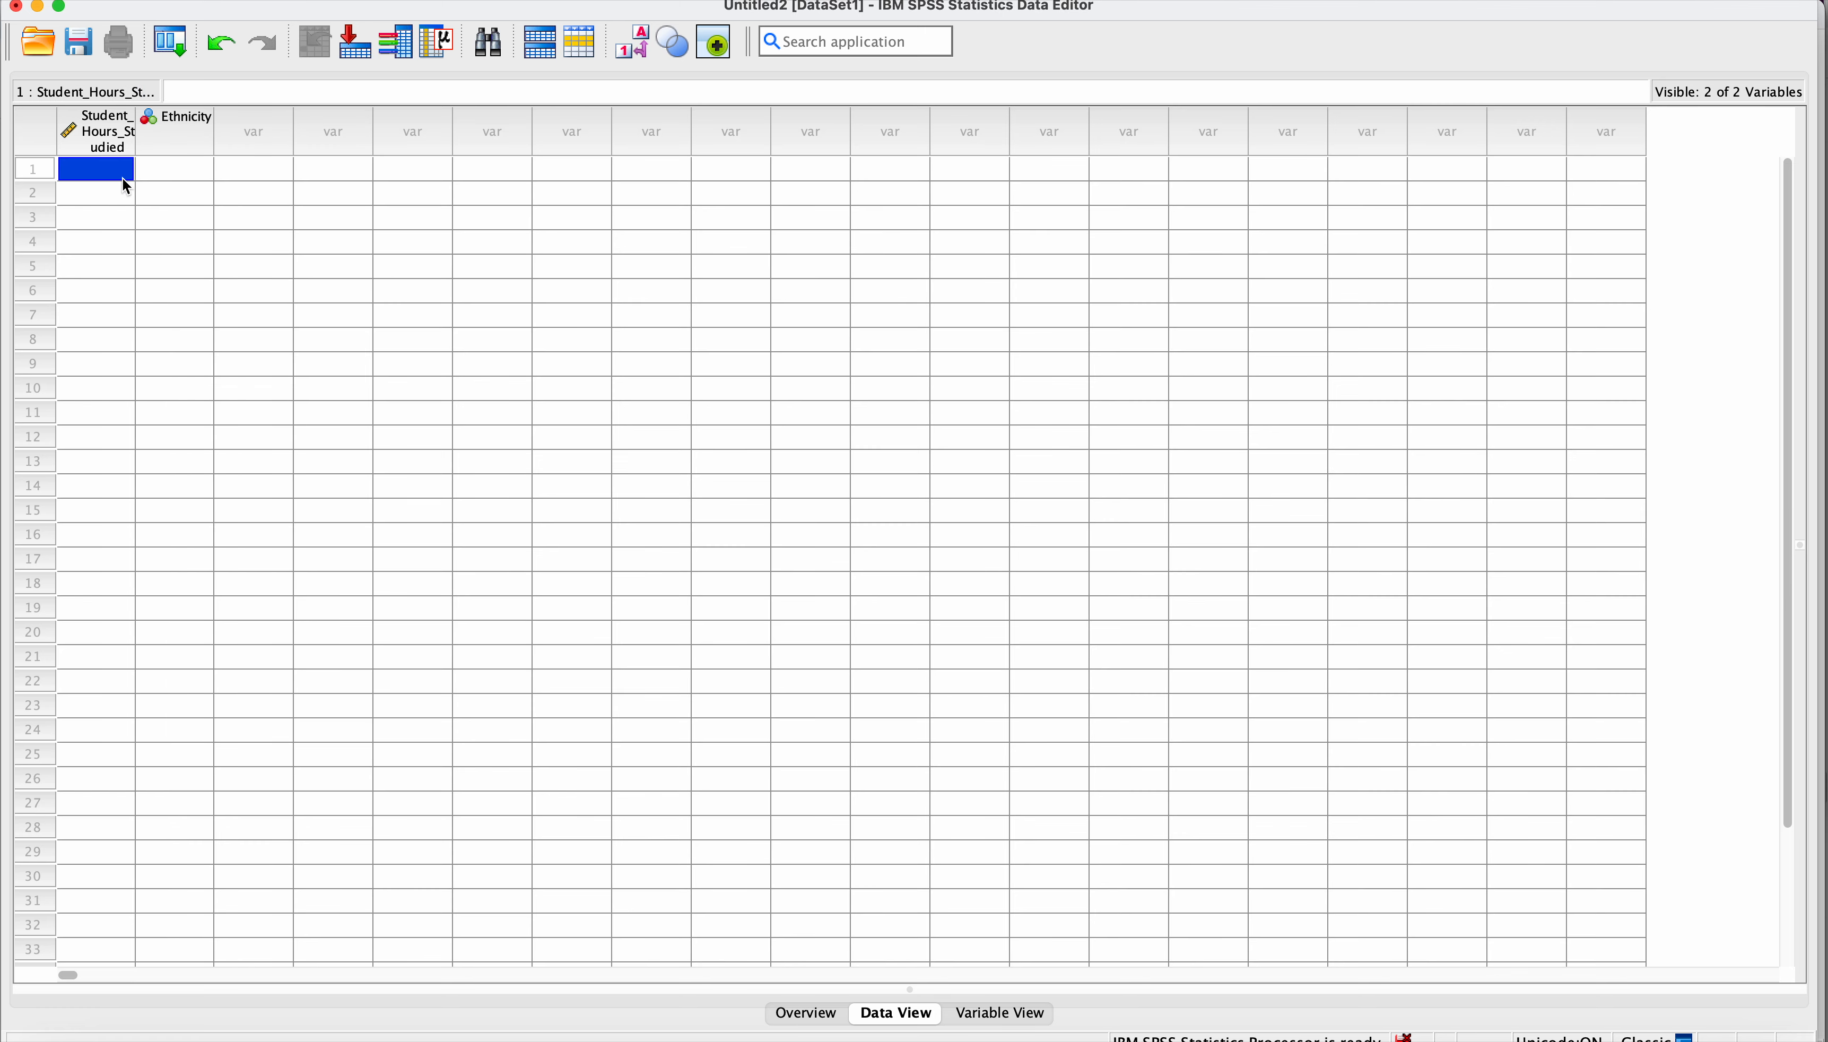
{"action": "type", "text": "1"}
{"action": "key", "text": "Return"}
{"action": "left_click", "coordinate": [120, 198]}
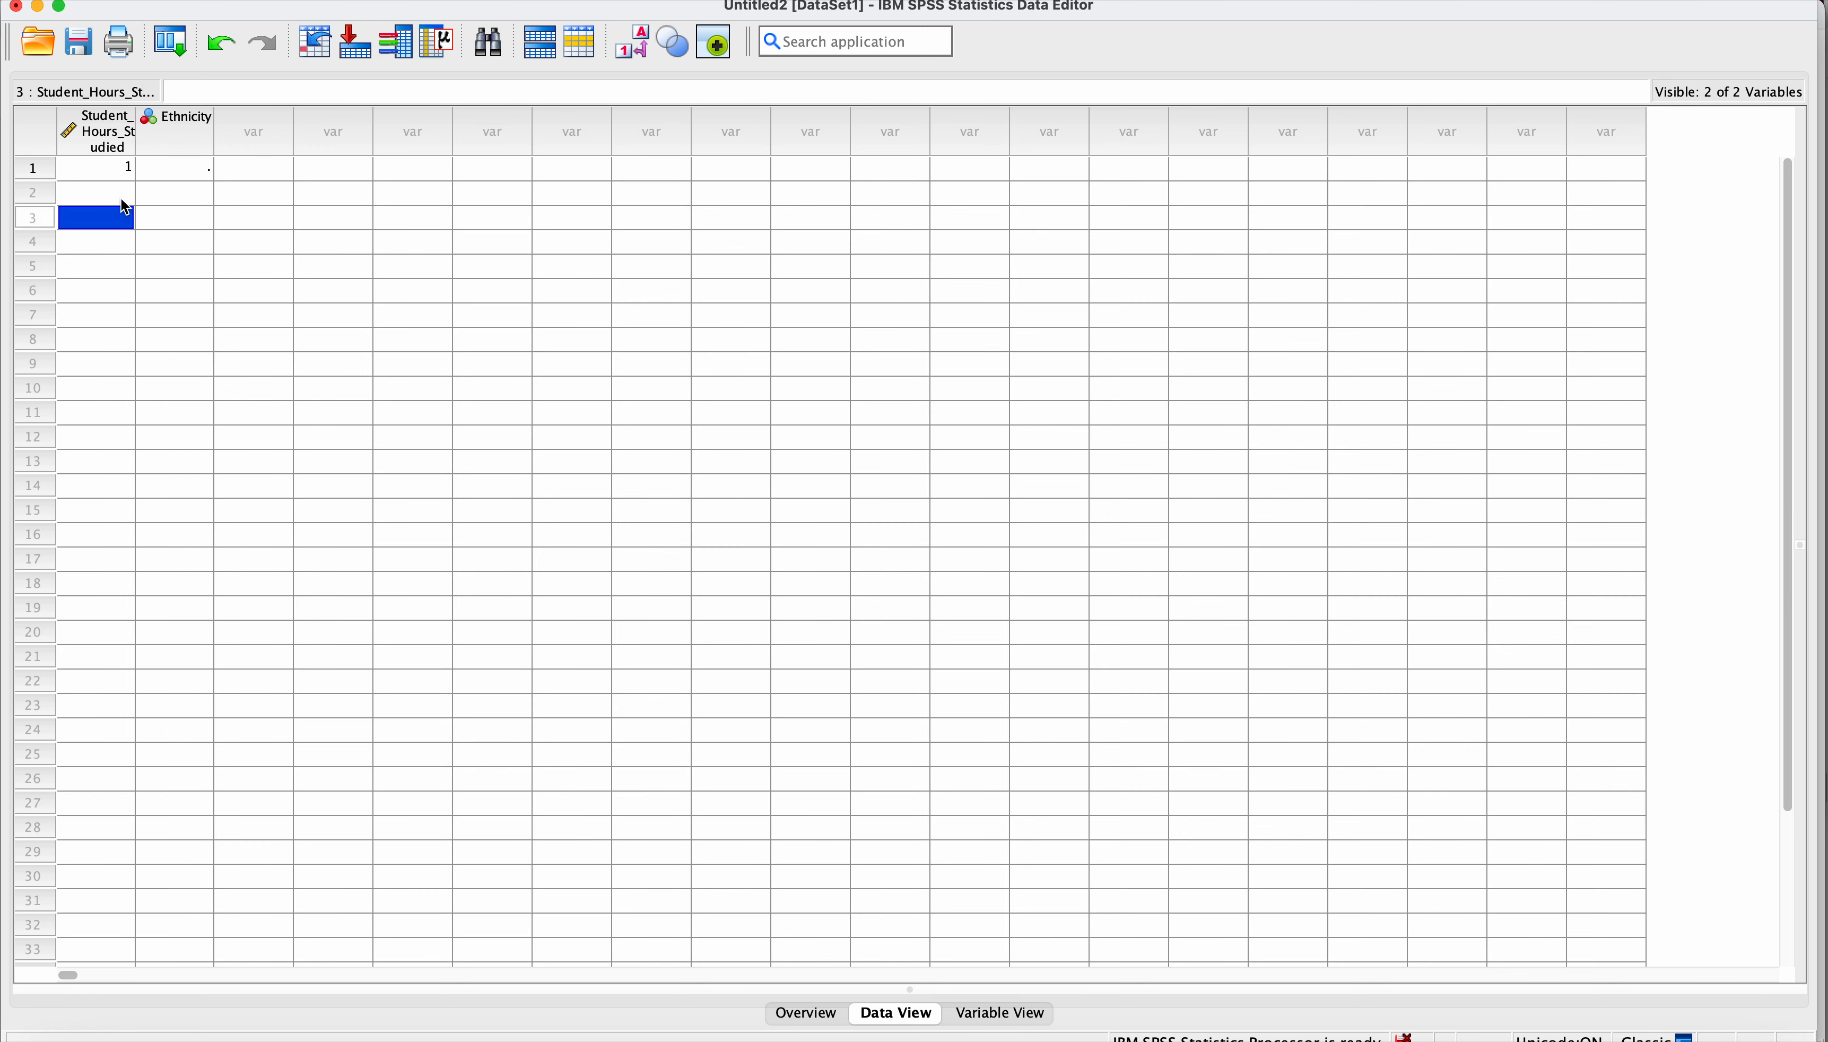
{"action": "type", "text": "2"}
{"action": "key", "text": "Return"}
{"action": "left_click", "coordinate": [125, 217]}
{"action": "type", "text": "3"}
{"action": "key", "text": "Return"}
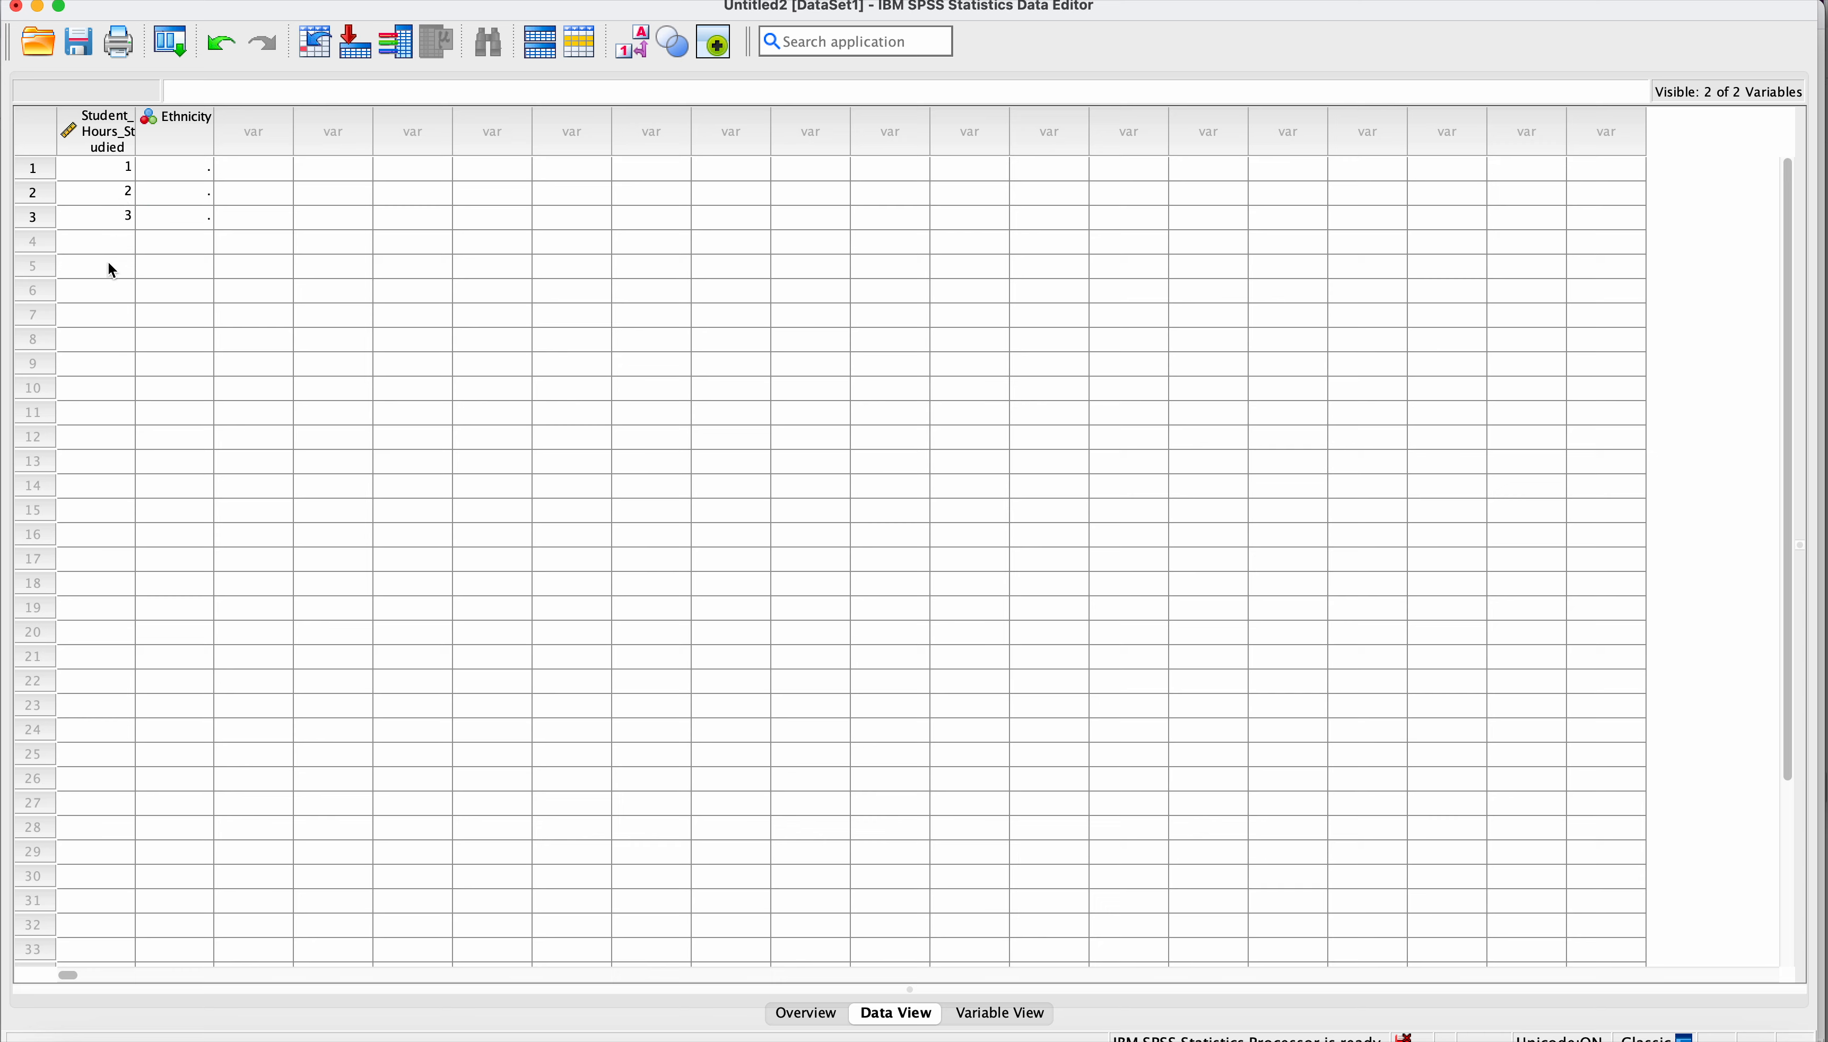
{"action": "left_click", "coordinate": [109, 247]}
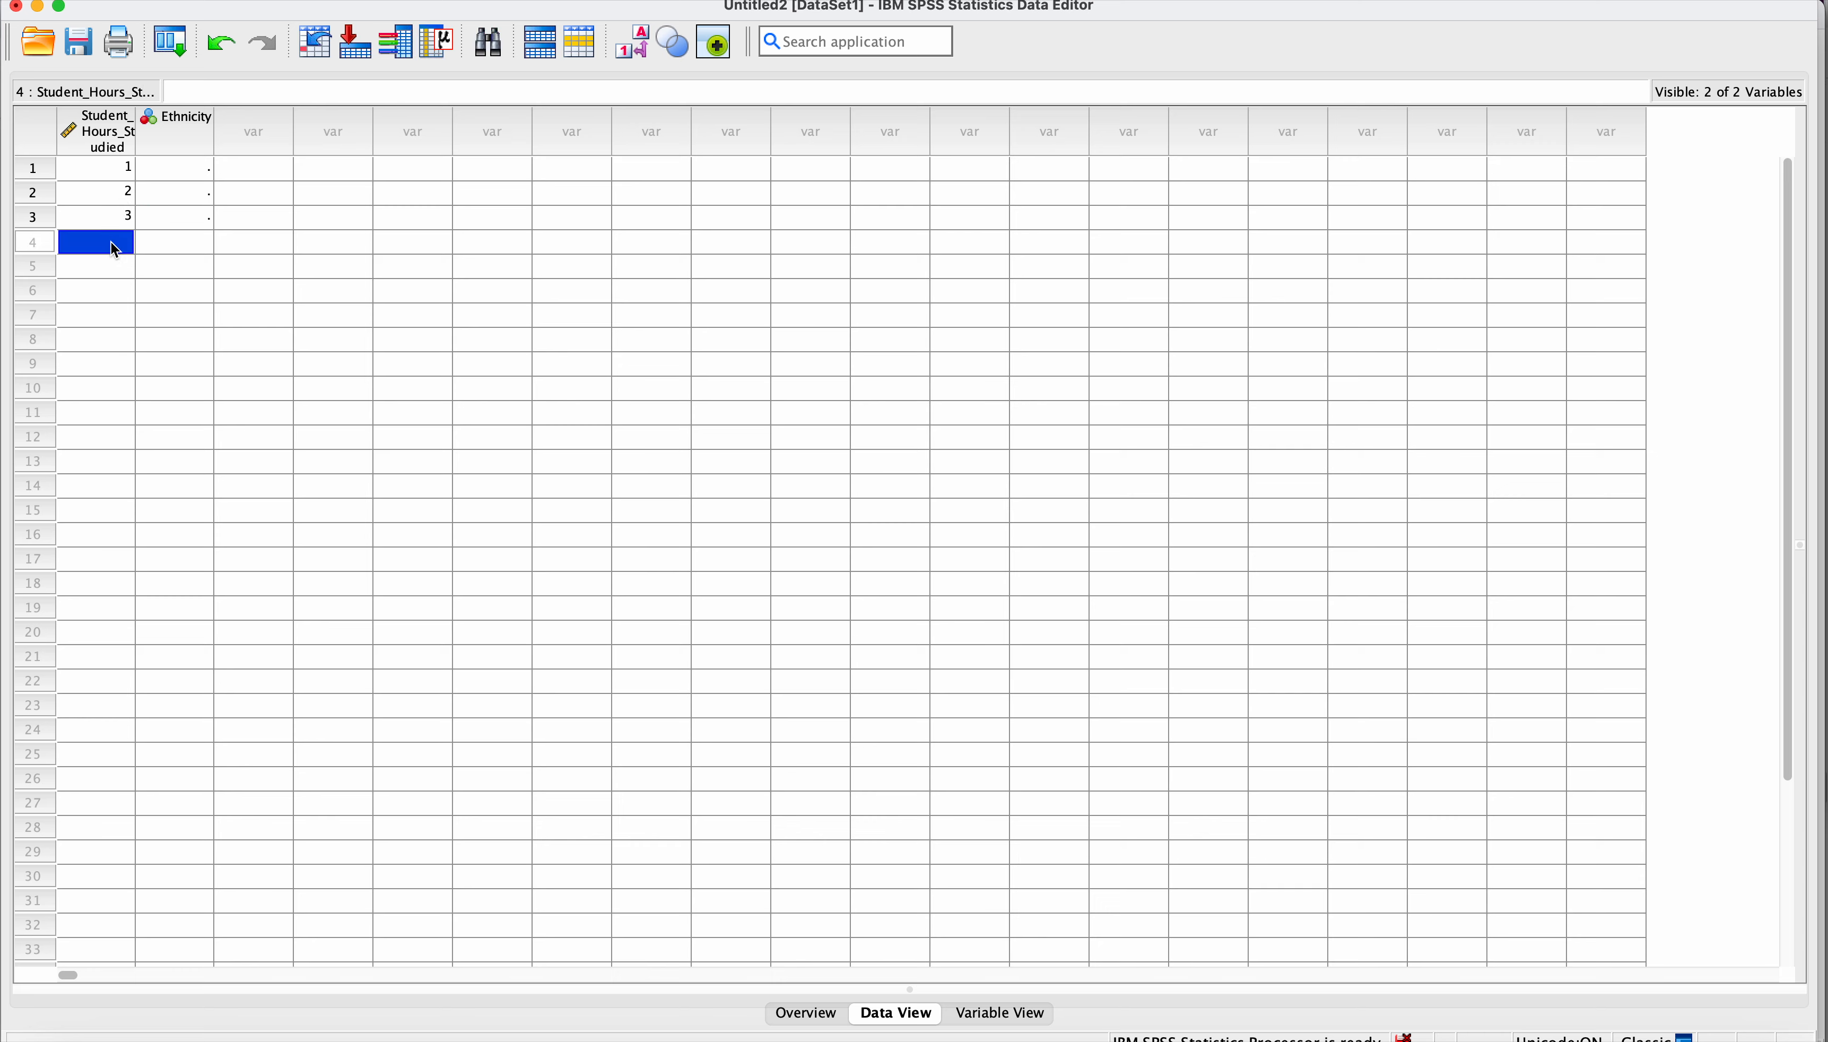
{"action": "type", "text": "1"}
{"action": "key", "text": "Return"}
Enter the Ethnicity codes 1, 2, 1 and 2 for cases 1 to 4
{"action": "left_click", "coordinate": [180, 169]}
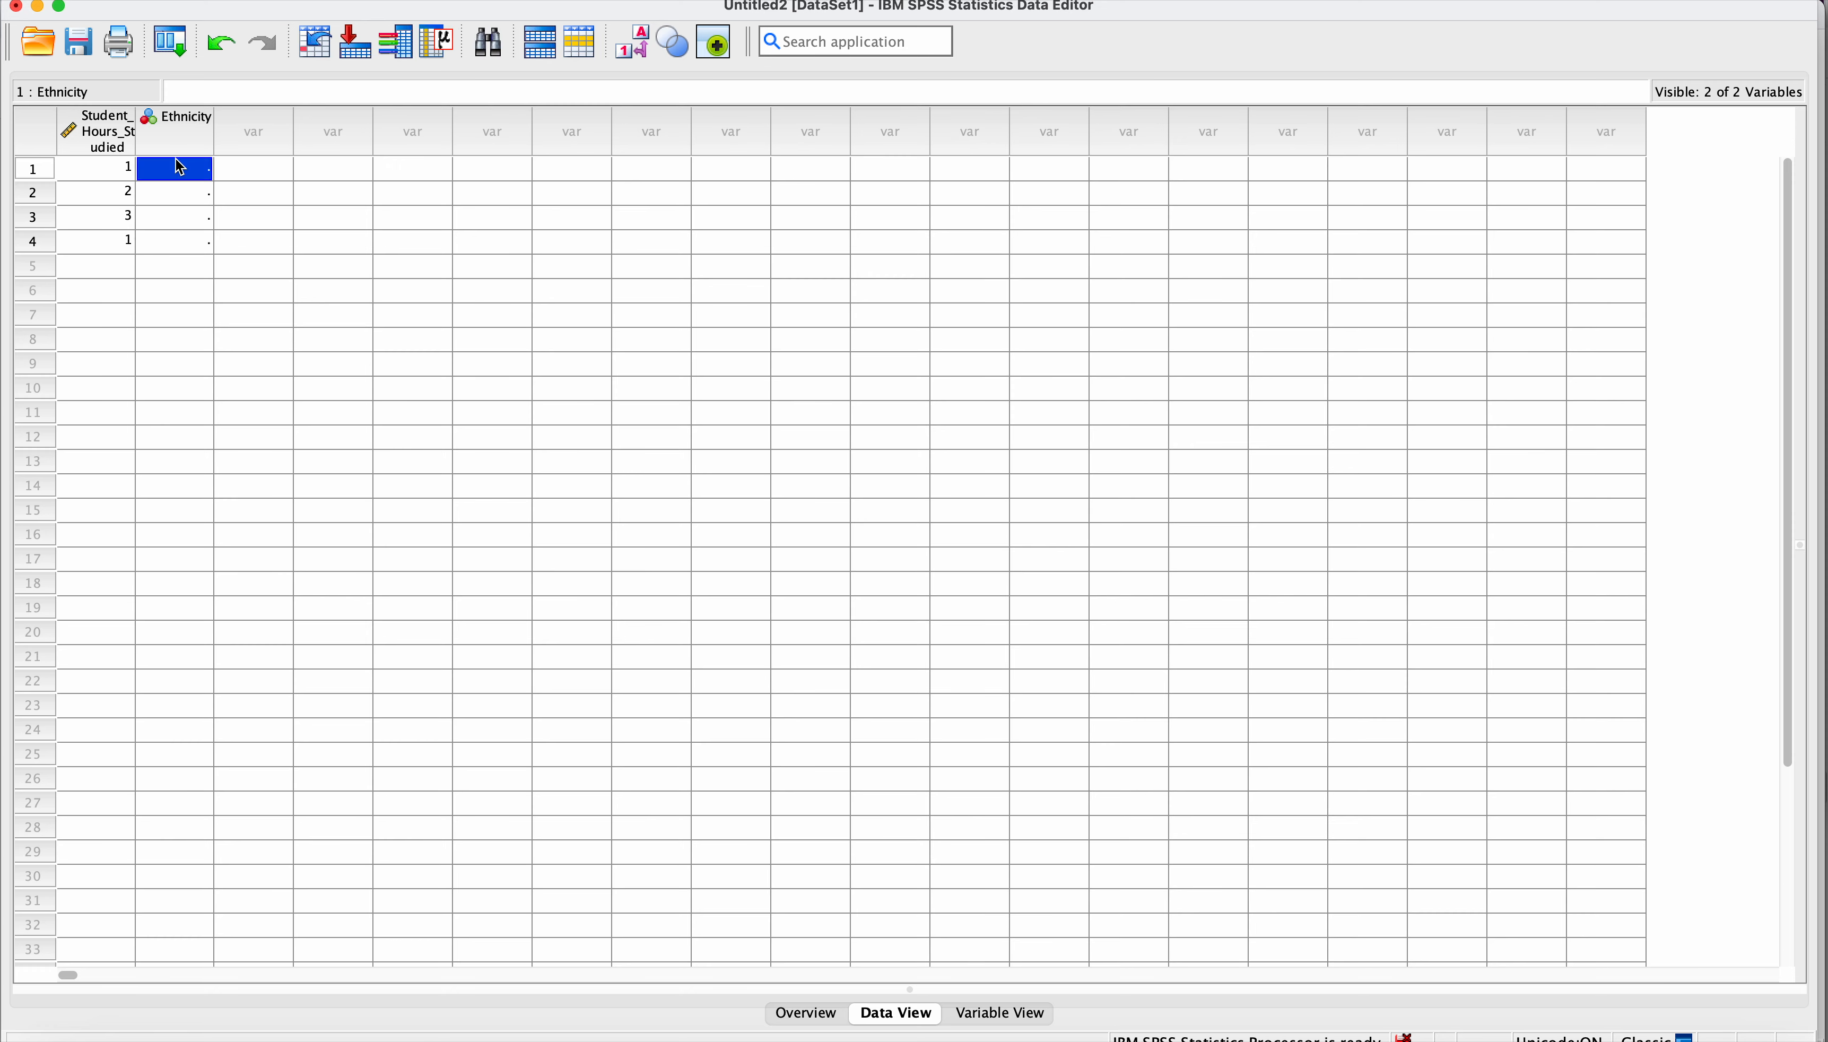
{"action": "type", "text": "1"}
{"action": "key", "text": "Return"}
{"action": "type", "text": "2"}
{"action": "key", "text": "Return"}
{"action": "type", "text": "1"}
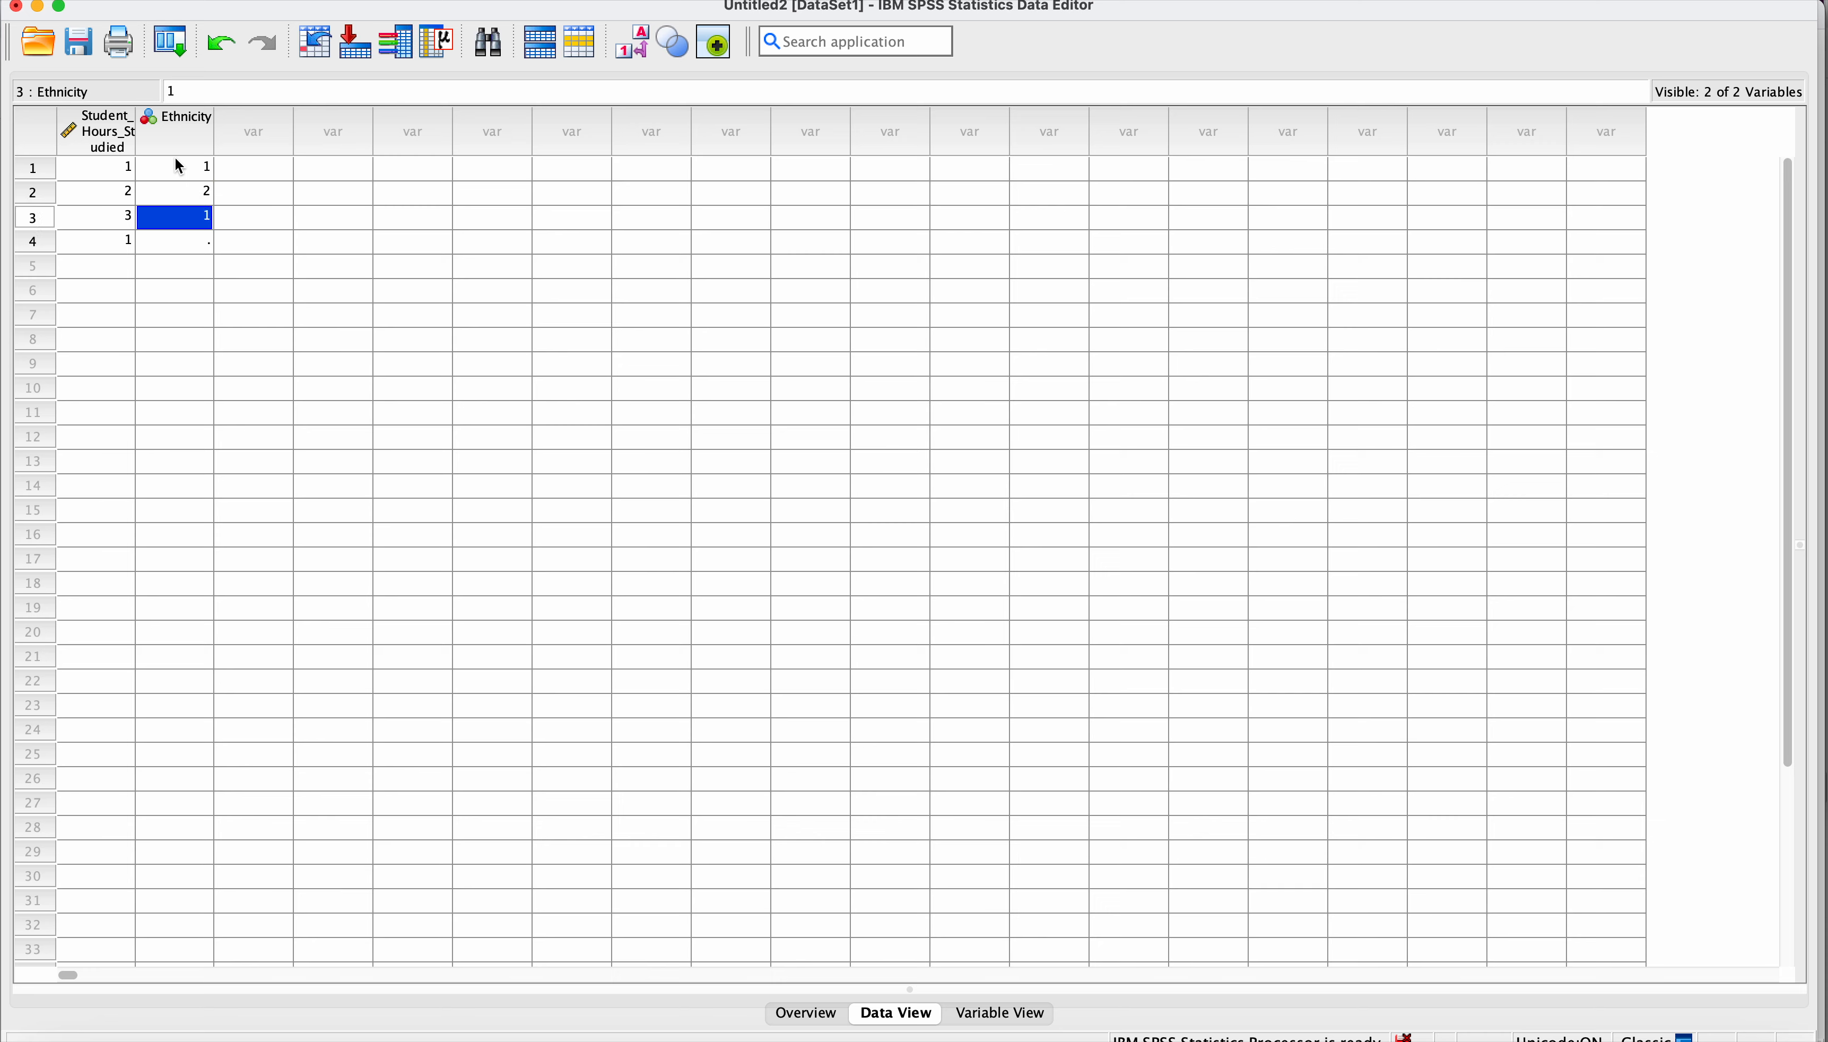
{"action": "key", "text": "Return"}
{"action": "type", "text": "2"}
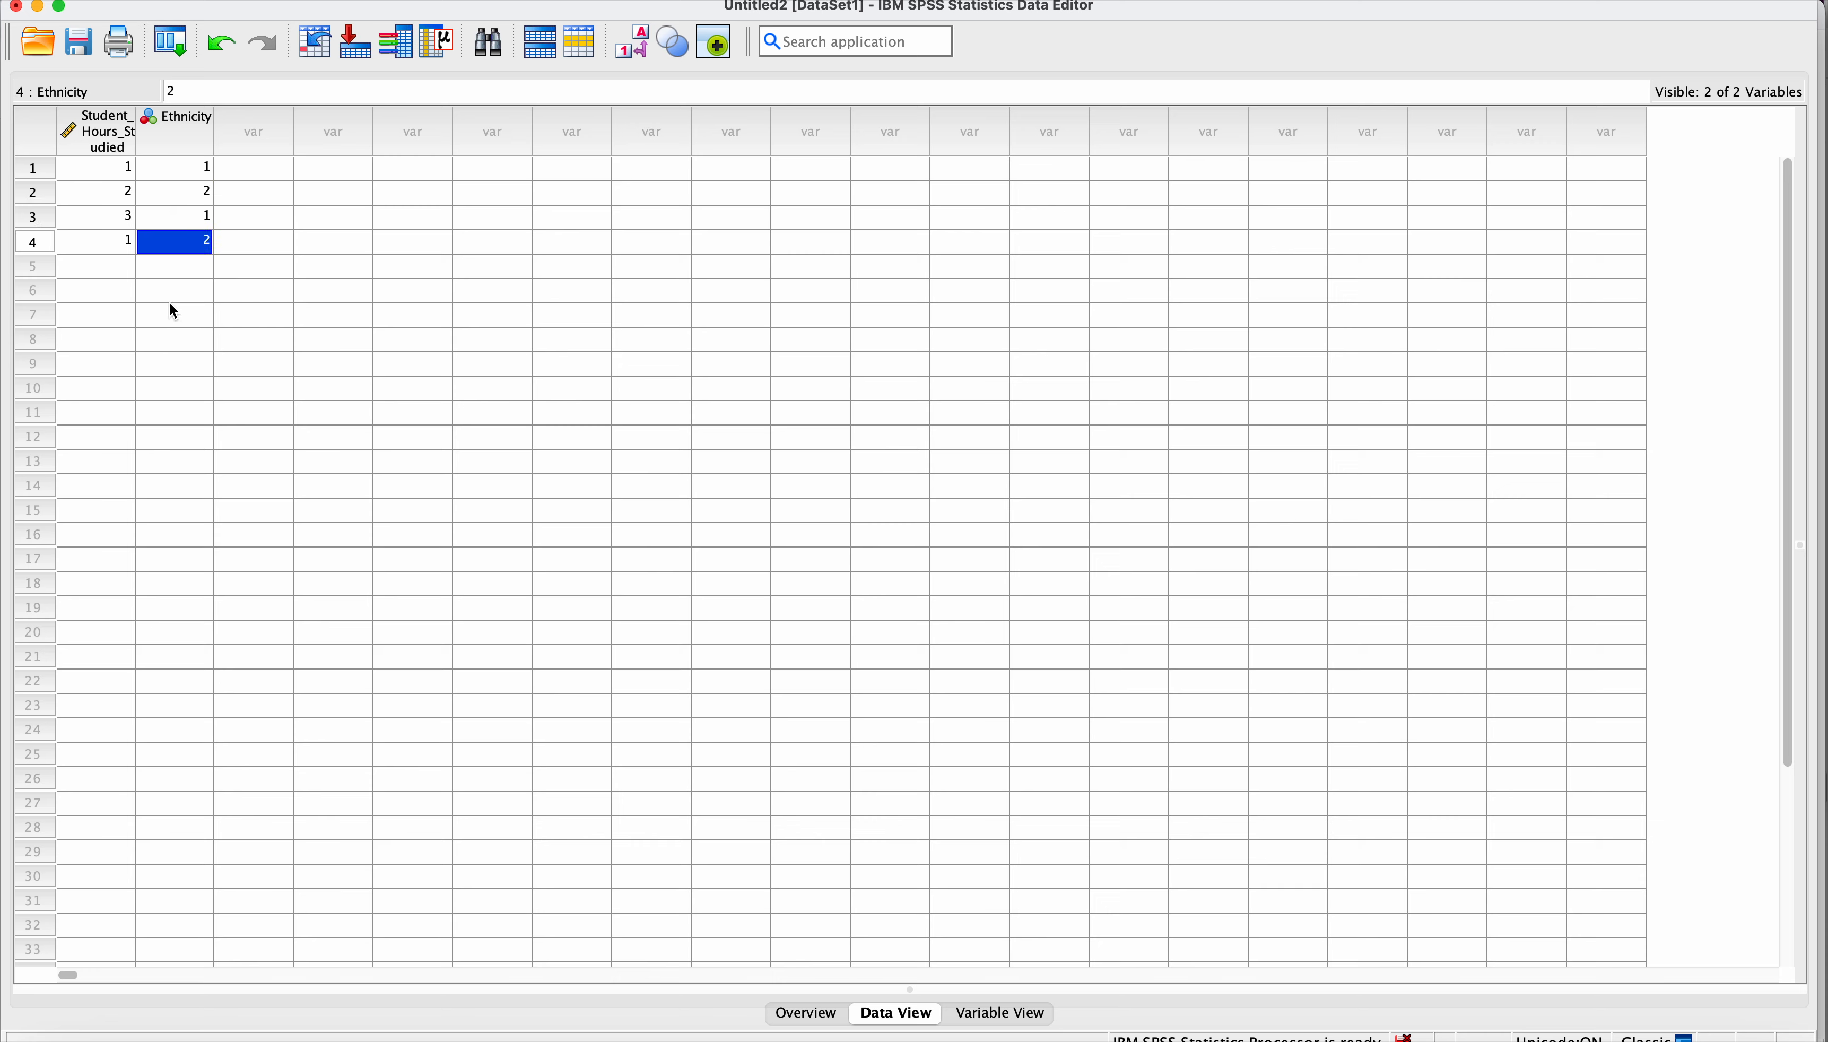